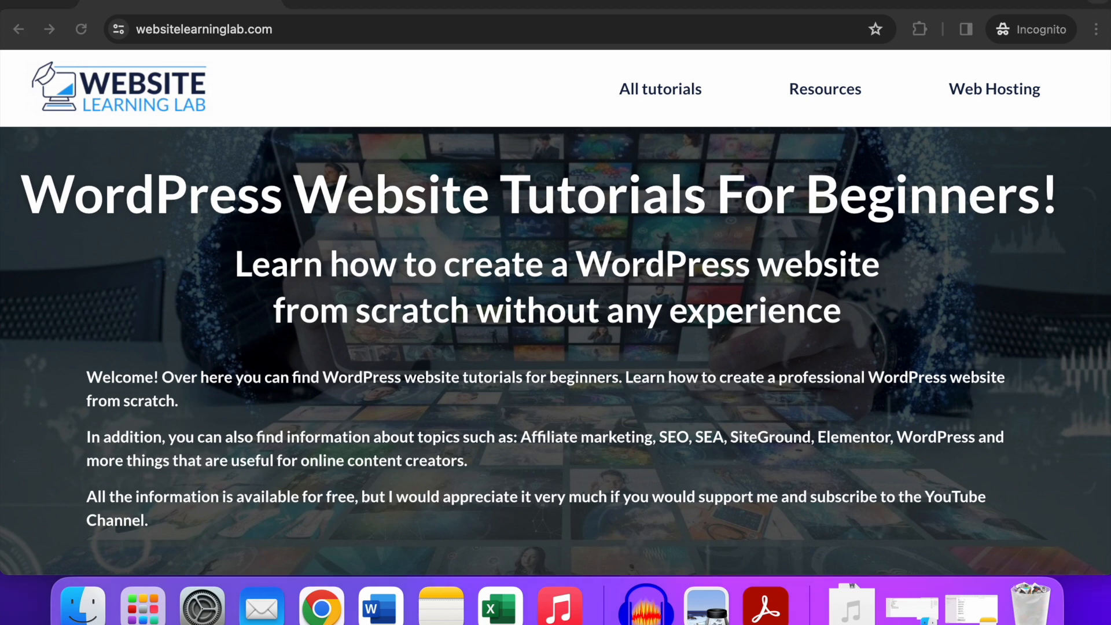
Bring the WordPress admin window to the front at full size and open the site's Menus page
drag(1110, 196, 730, 157)
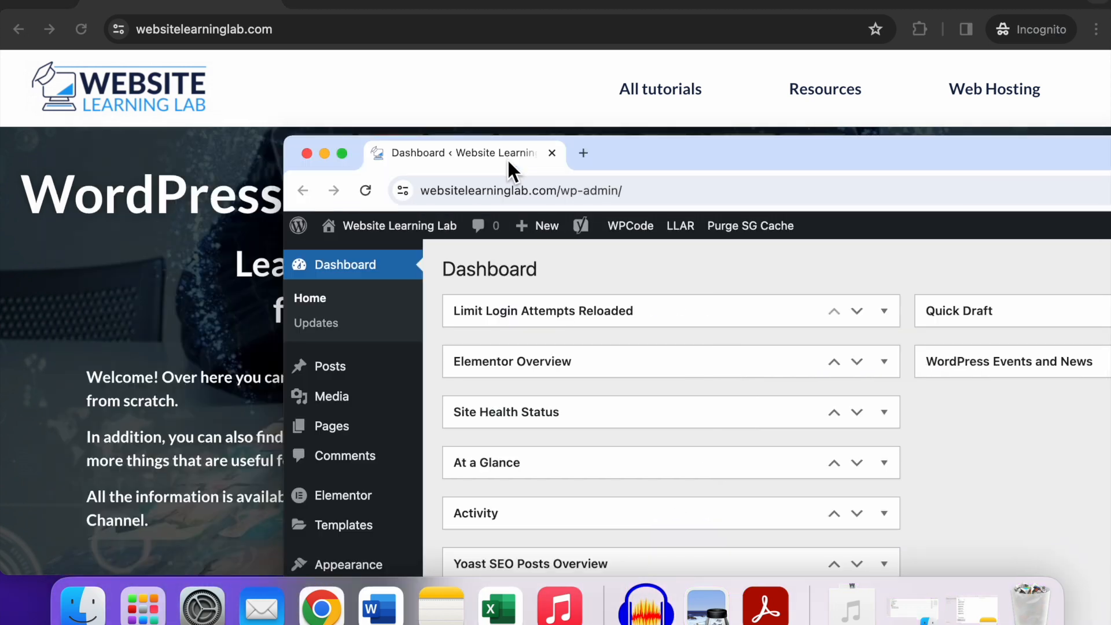
double_click(650, 161)
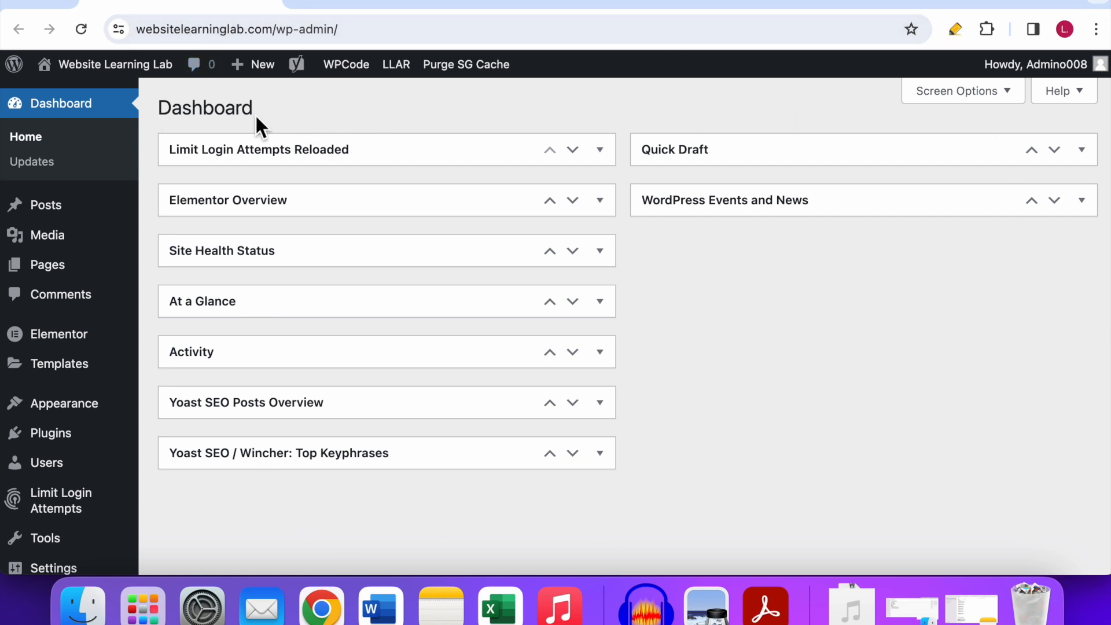
scroll(265, 206, down, 2)
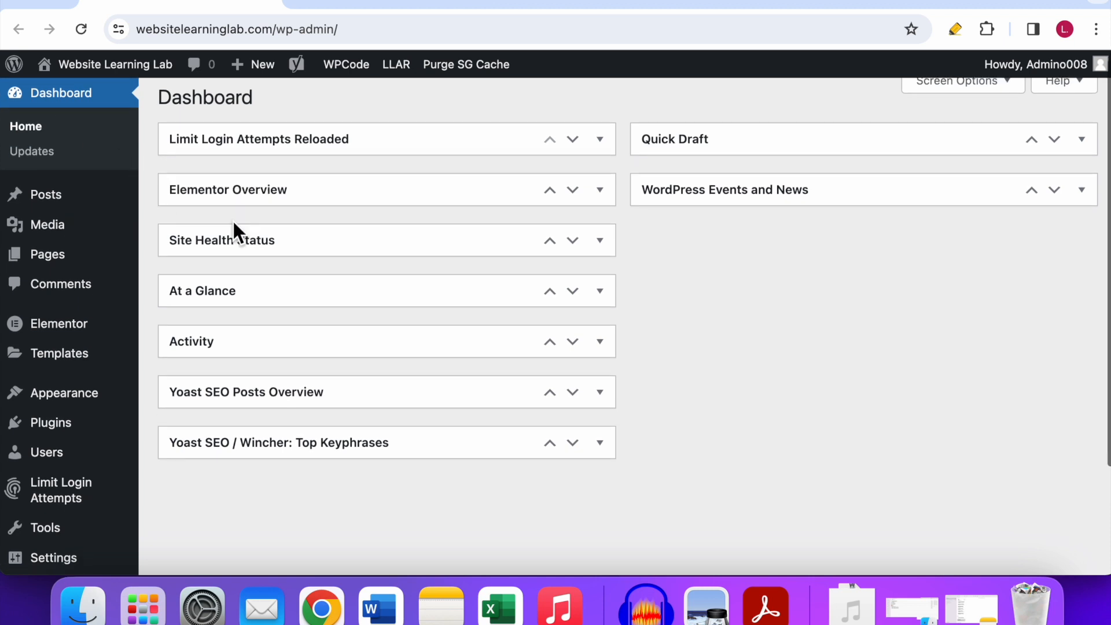
mouse_move(74, 352)
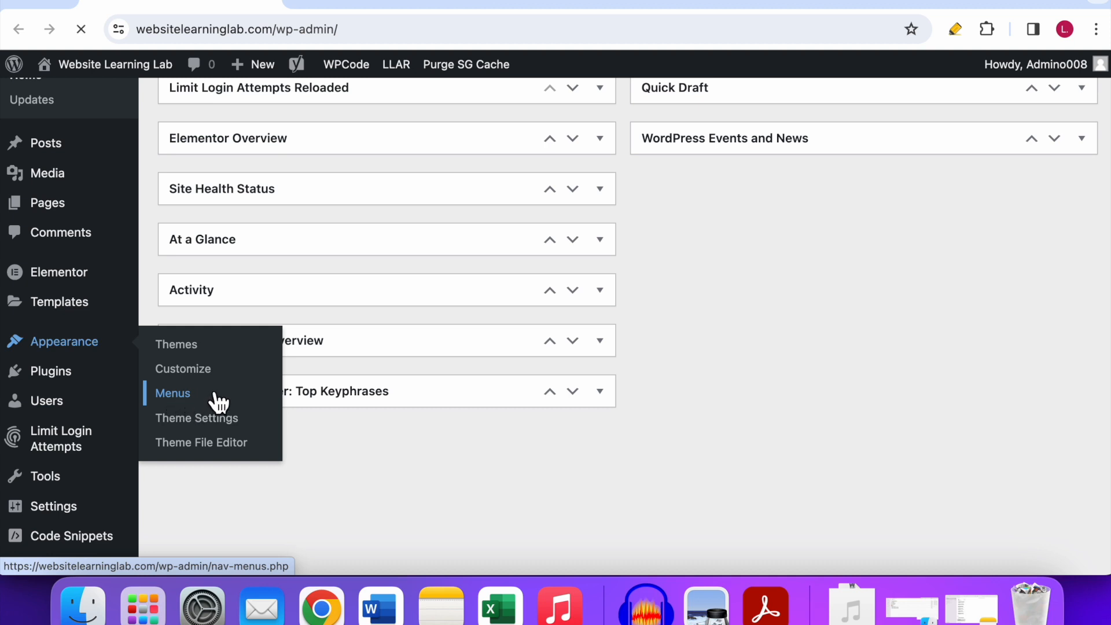
scroll(634, 174, down, 3)
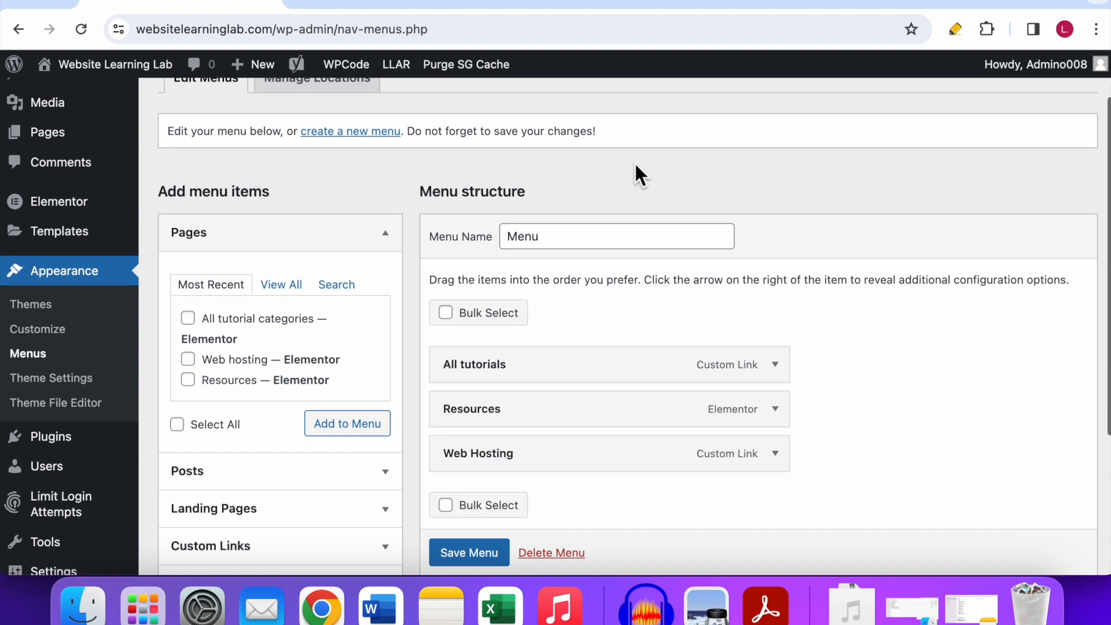
Examine the menu's name, its structure, the items available to add and the display location settings
scroll(634, 168, down, 3)
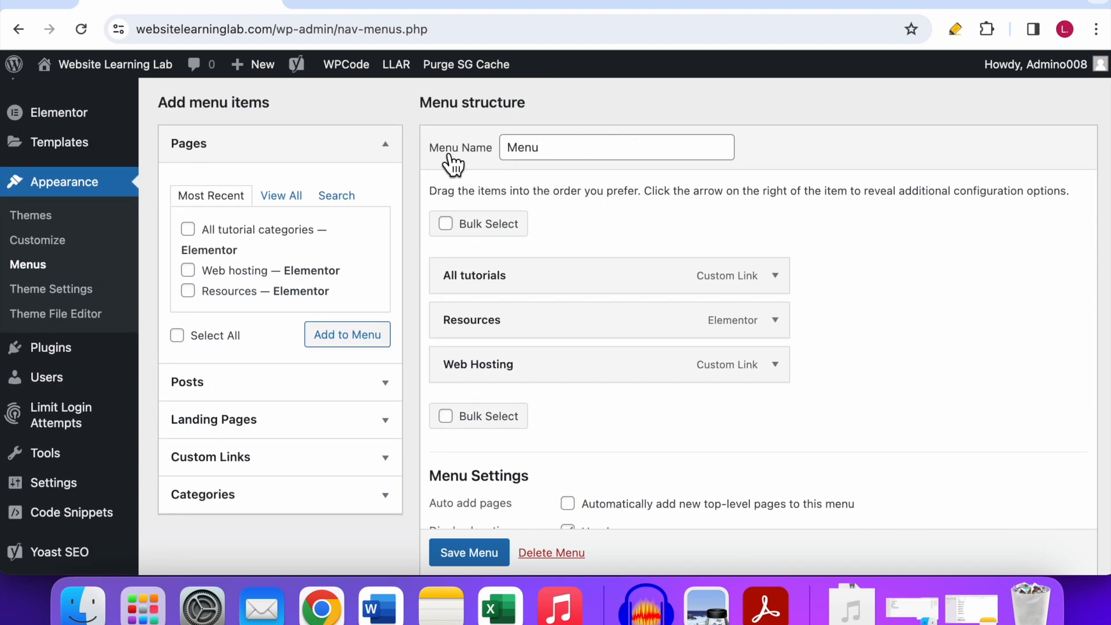
drag(543, 148, 489, 154)
click(558, 141)
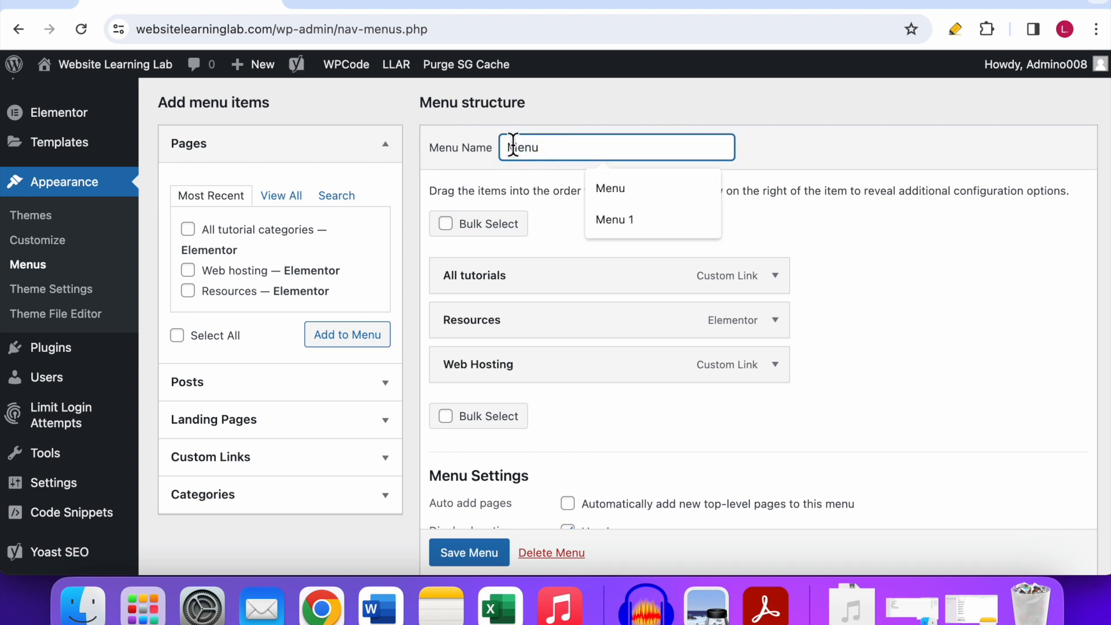
click(536, 189)
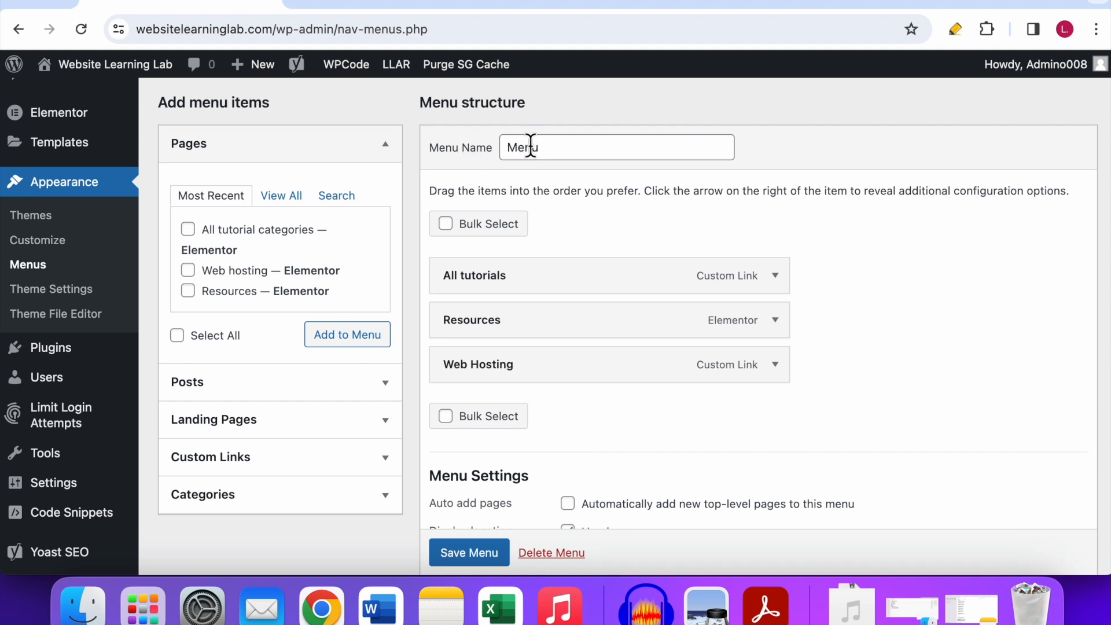
scroll(530, 147, down, 3)
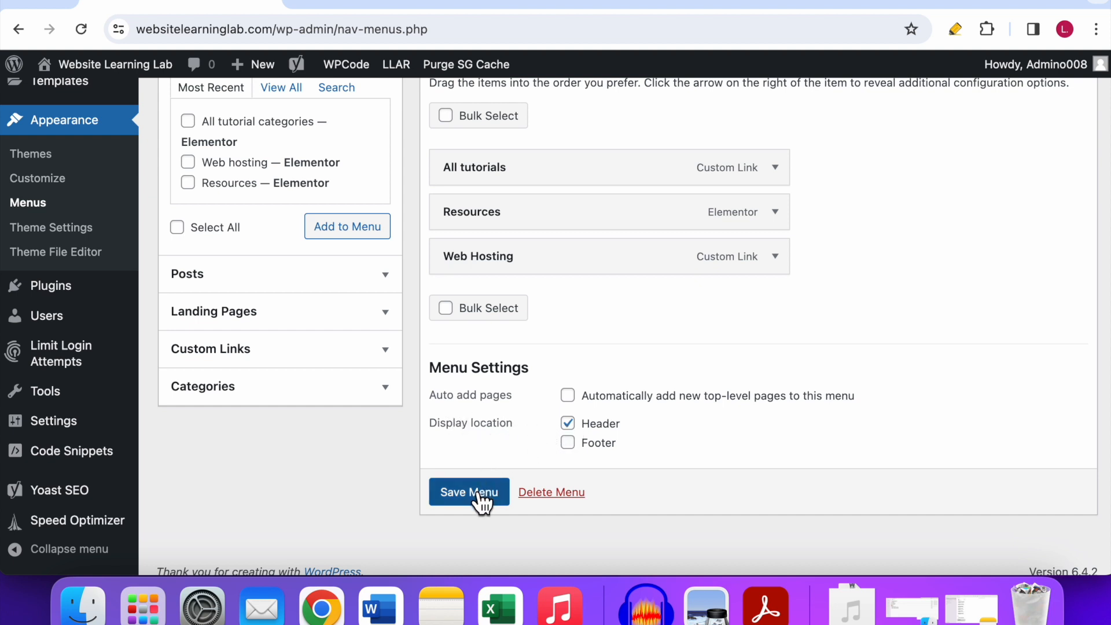
scroll(471, 426, up, 2)
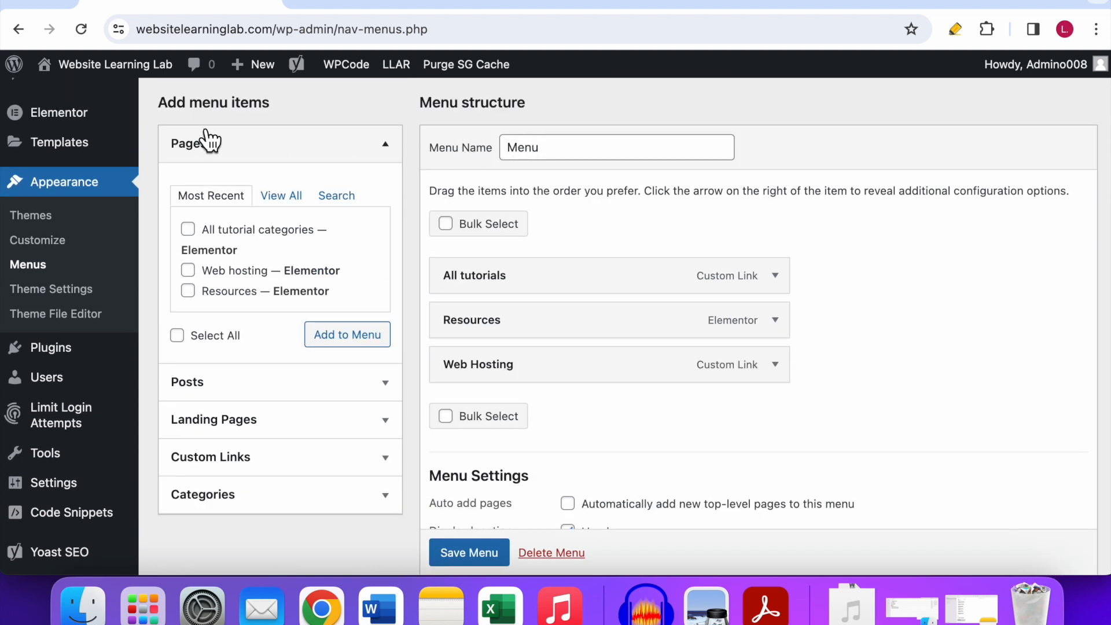
scroll(292, 107, down, 2)
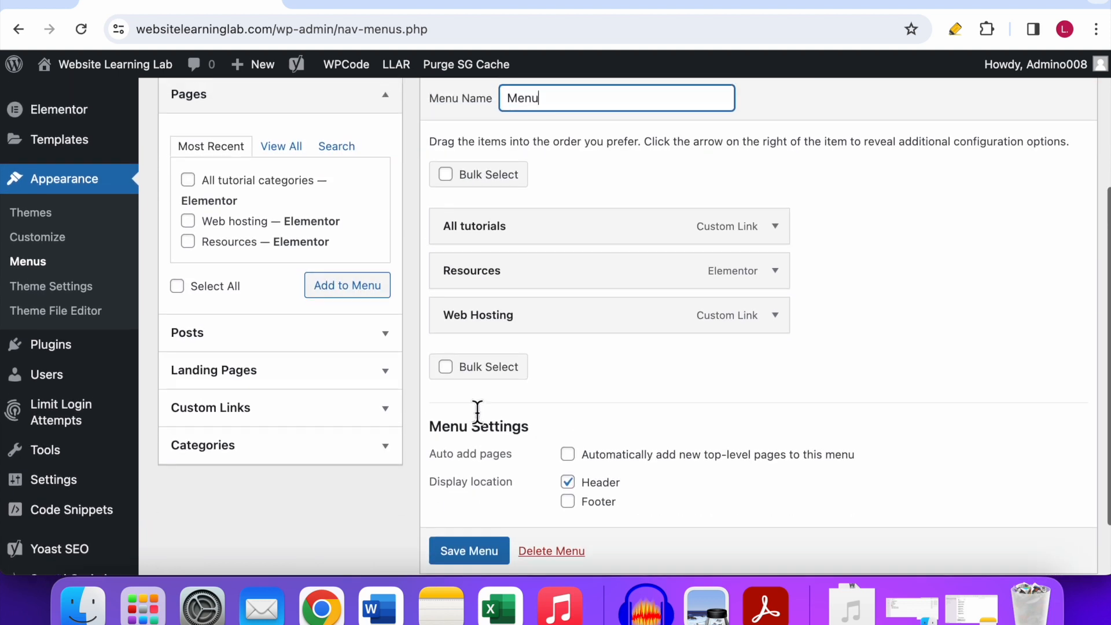
scroll(478, 389, up, 3)
scroll(289, 278, up, 1)
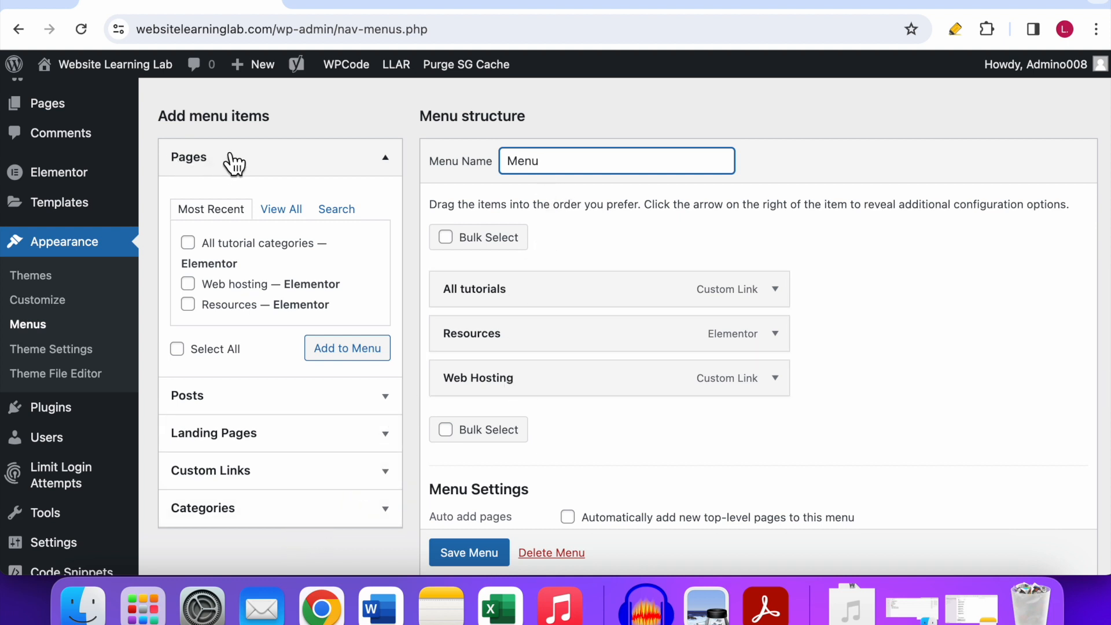
Add the Home front page from the full list of pages and place it first in the menu structure
scroll(313, 185, down, 1)
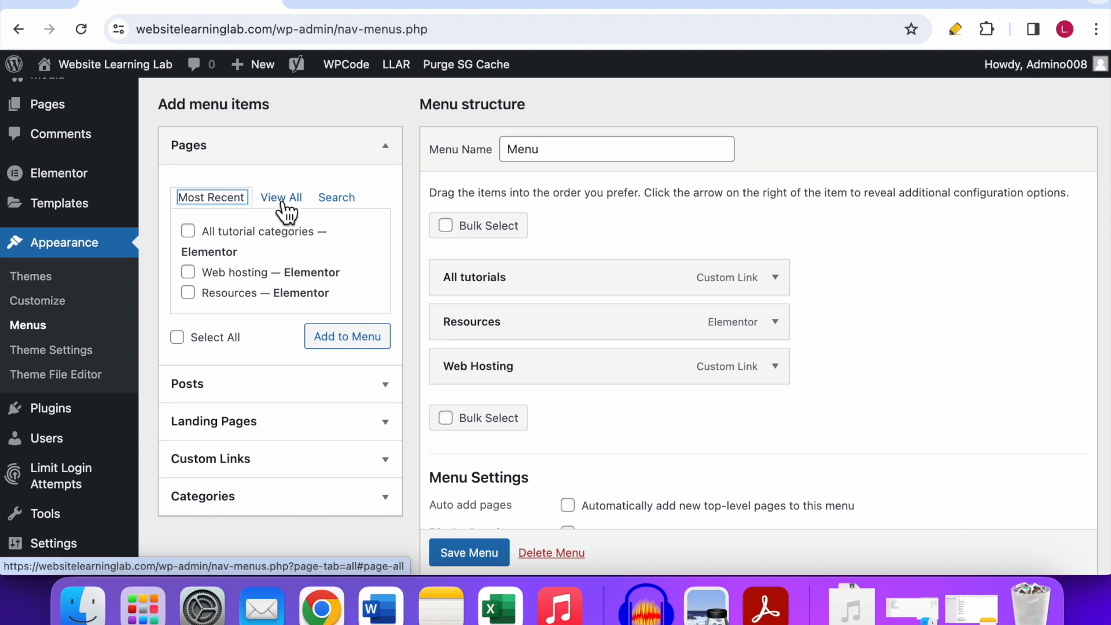
click(281, 198)
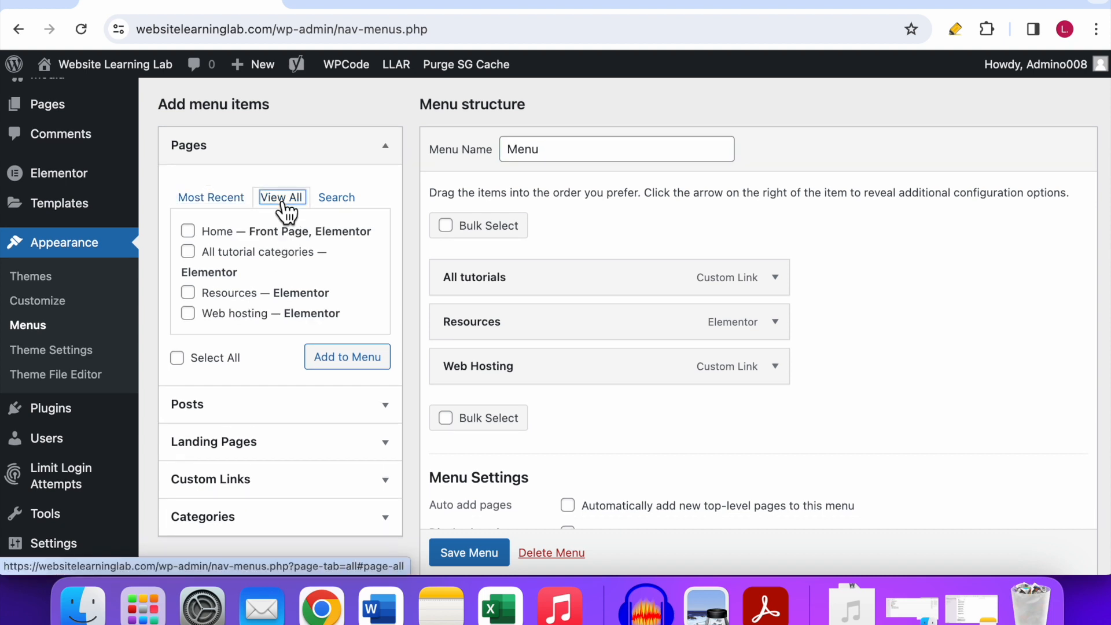
click(188, 233)
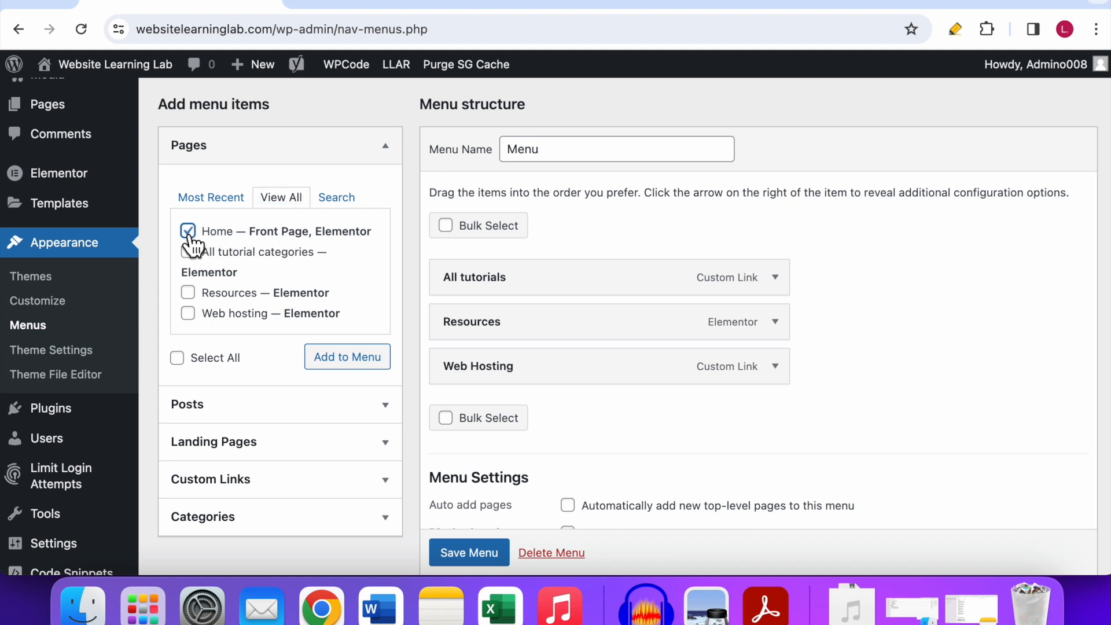
click(336, 364)
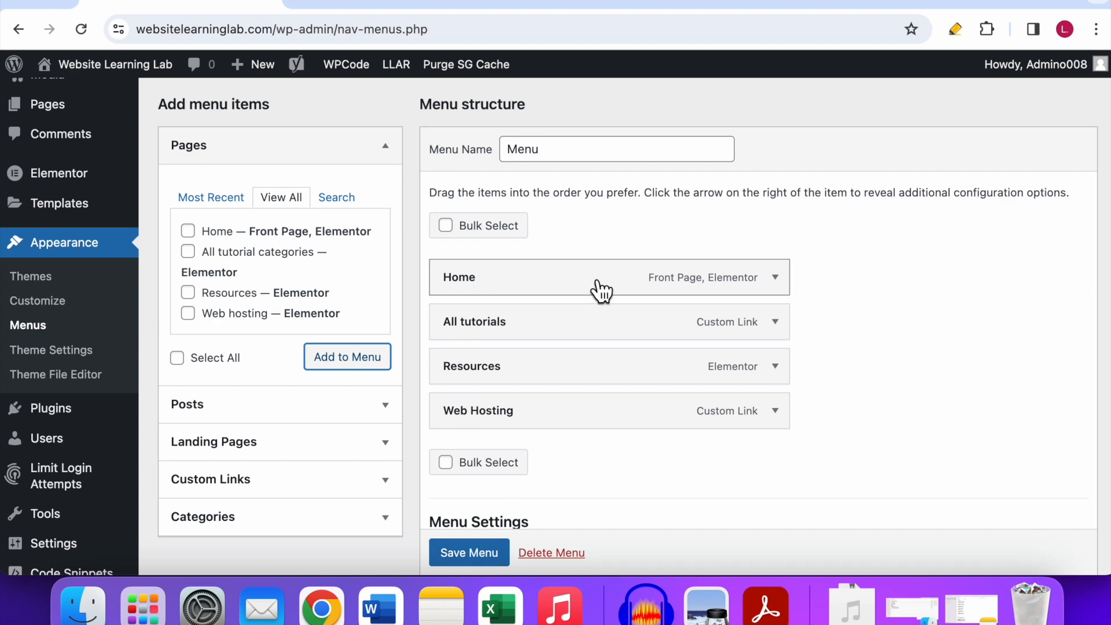
Uncover the live site behind the admin window to view its header menu, and restore the admin window to full size
drag(639, 8, 650, 305)
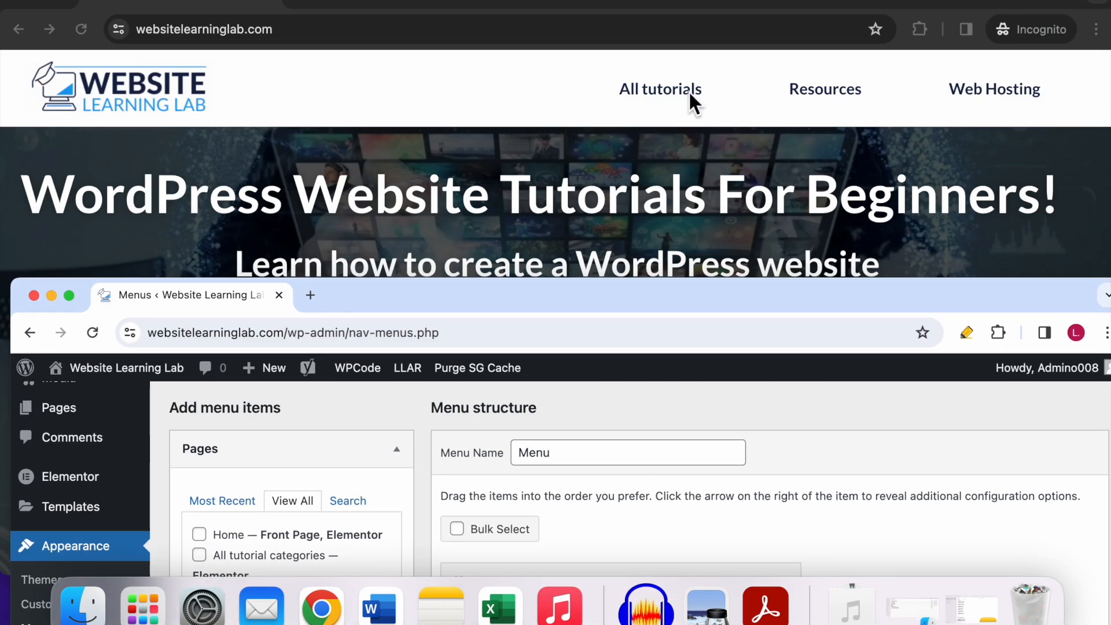
drag(640, 313, 636, 283)
double_click(634, 282)
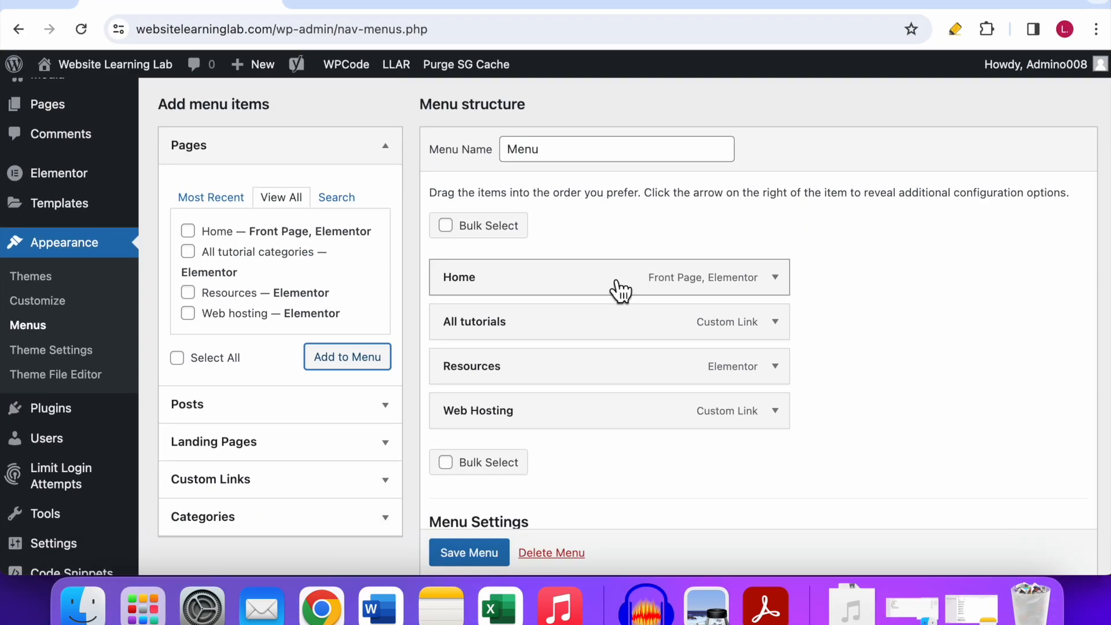
Browse the full list of posts and the landing pages offered as menu items
click(385, 407)
scroll(248, 287, down, 10)
click(280, 235)
scroll(265, 279, down, 5)
scroll(272, 260, up, 5)
scroll(284, 297, down, 5)
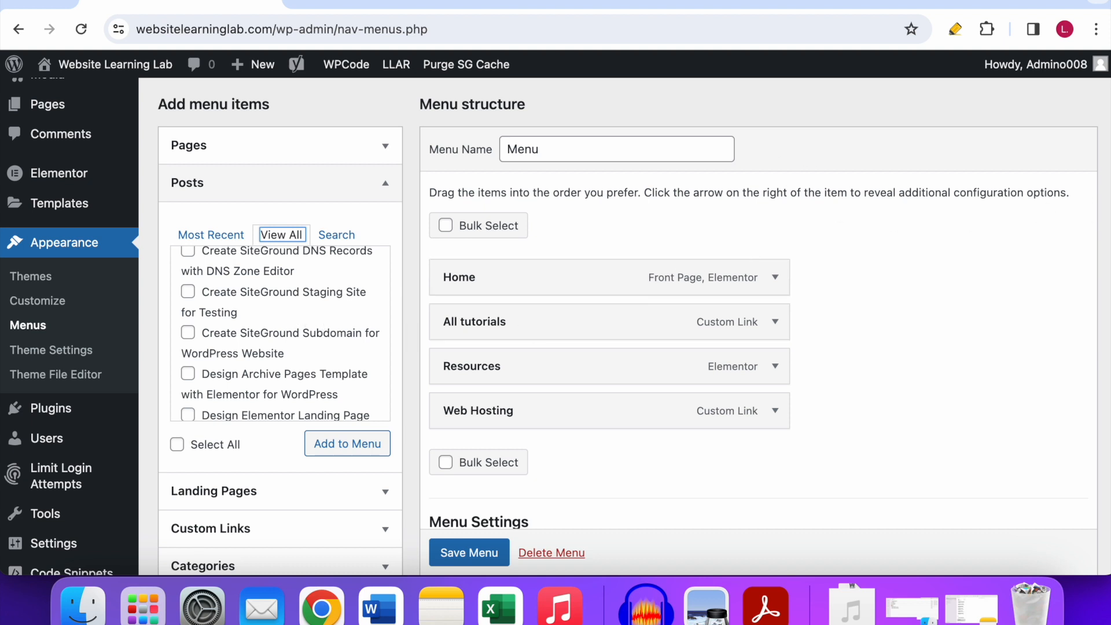
scroll(234, 315, up, 6)
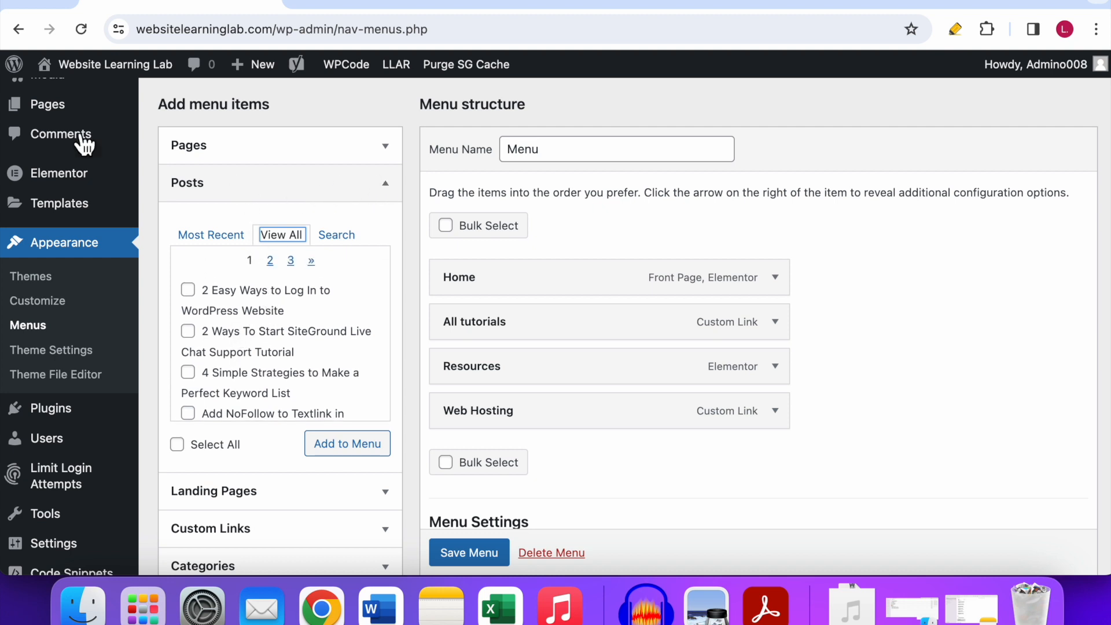
click(372, 183)
click(255, 223)
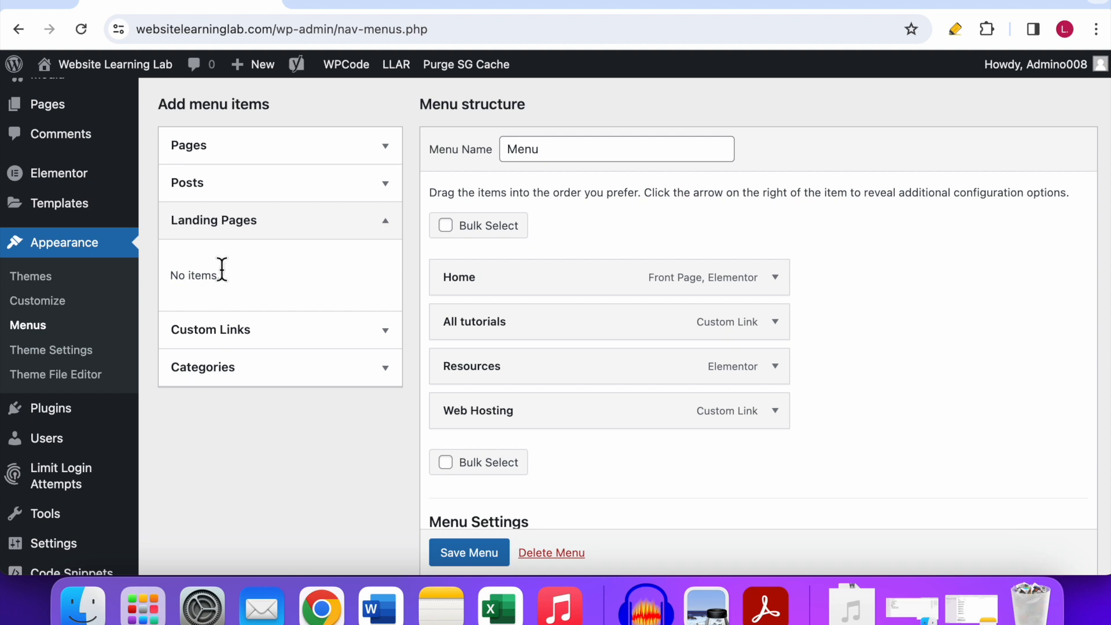
click(386, 221)
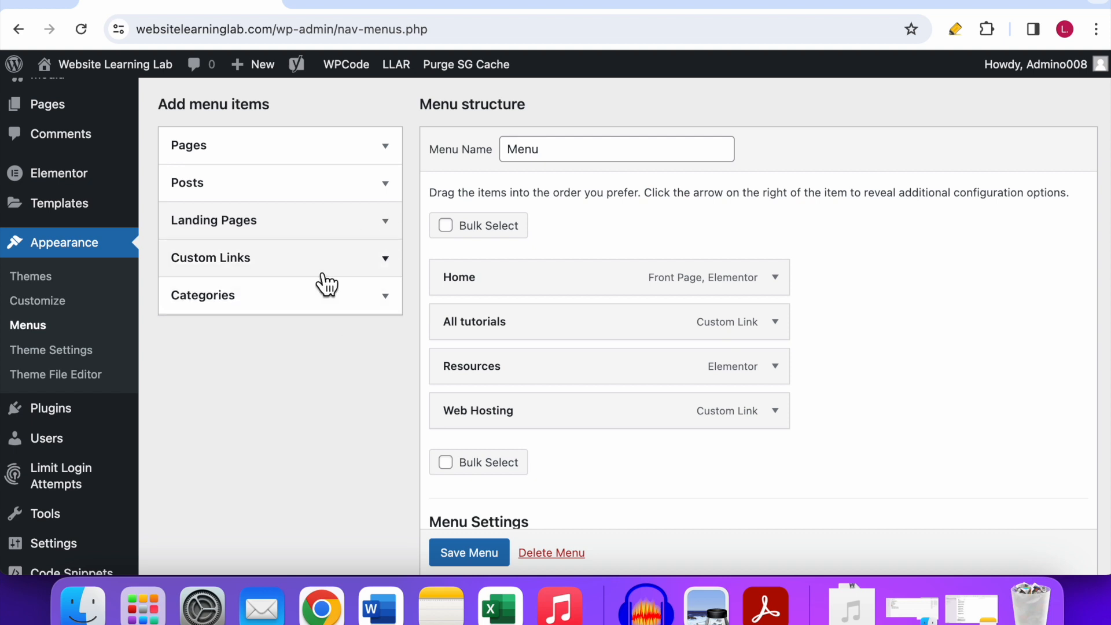
click(384, 267)
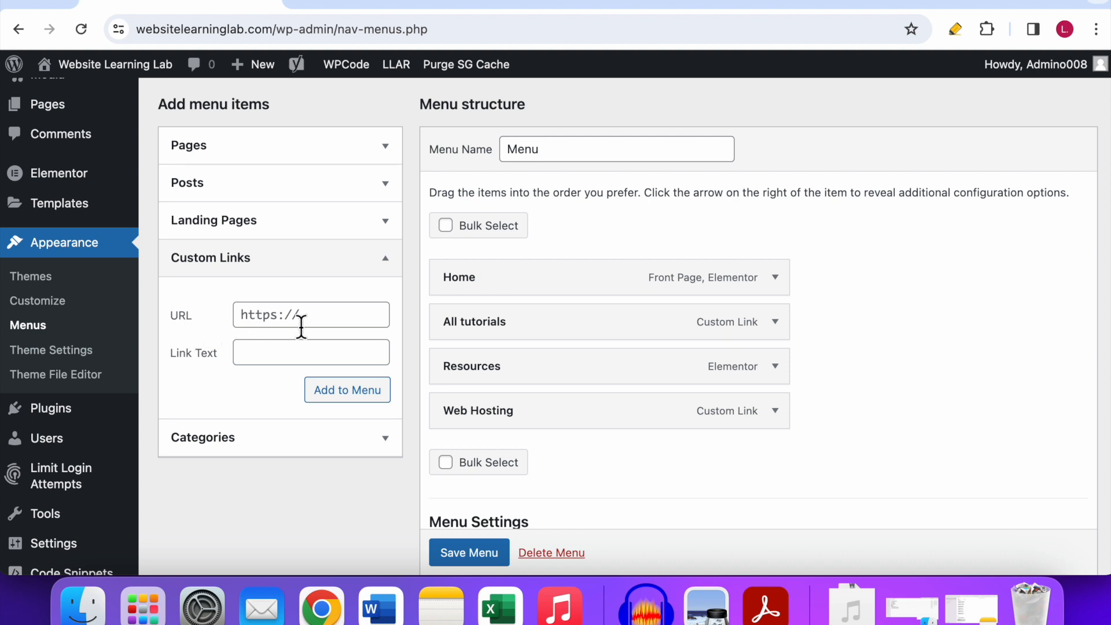
click(364, 313)
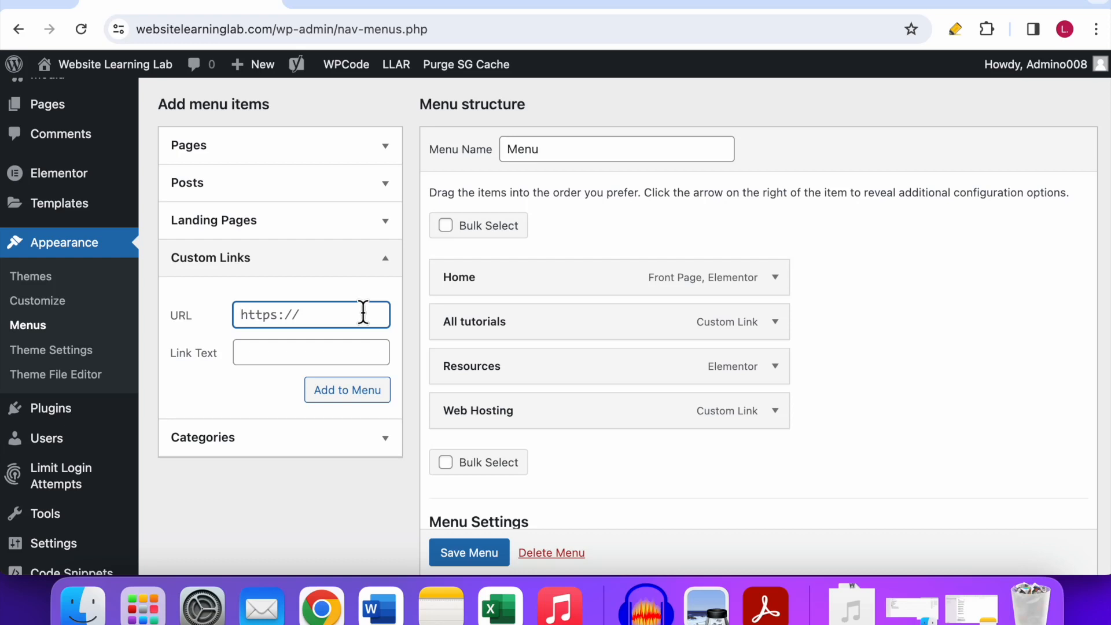
click(276, 350)
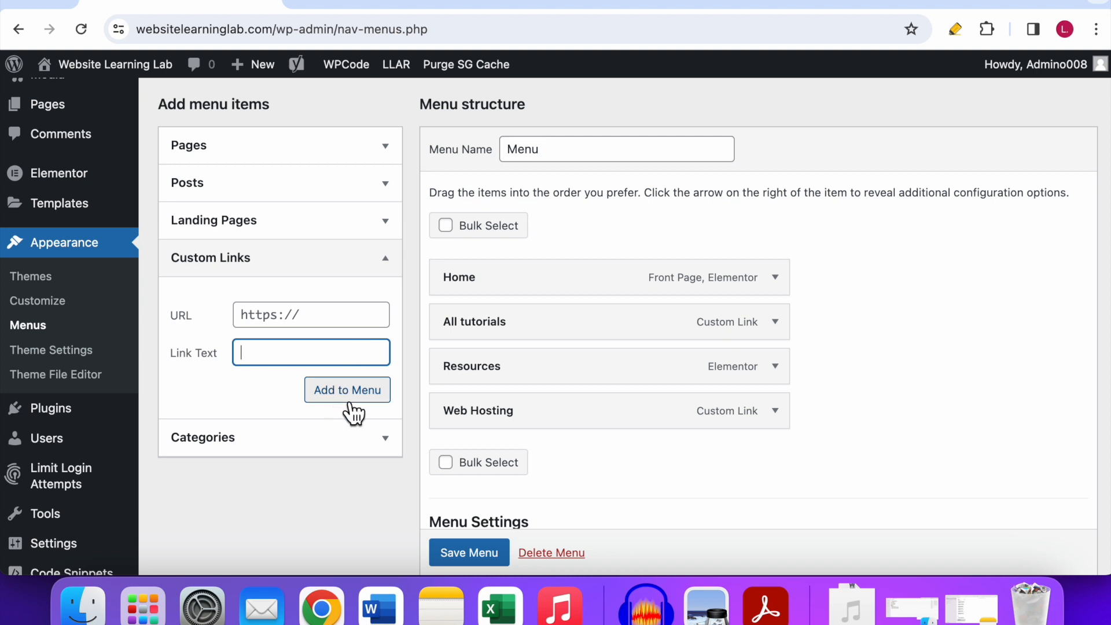
click(347, 313)
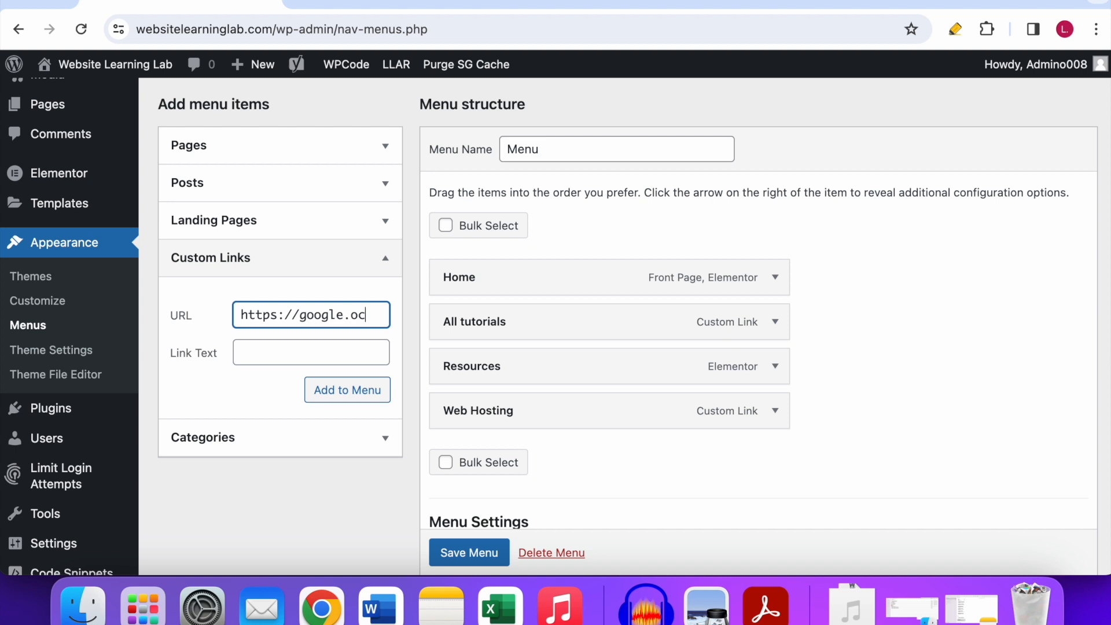
click(330, 347)
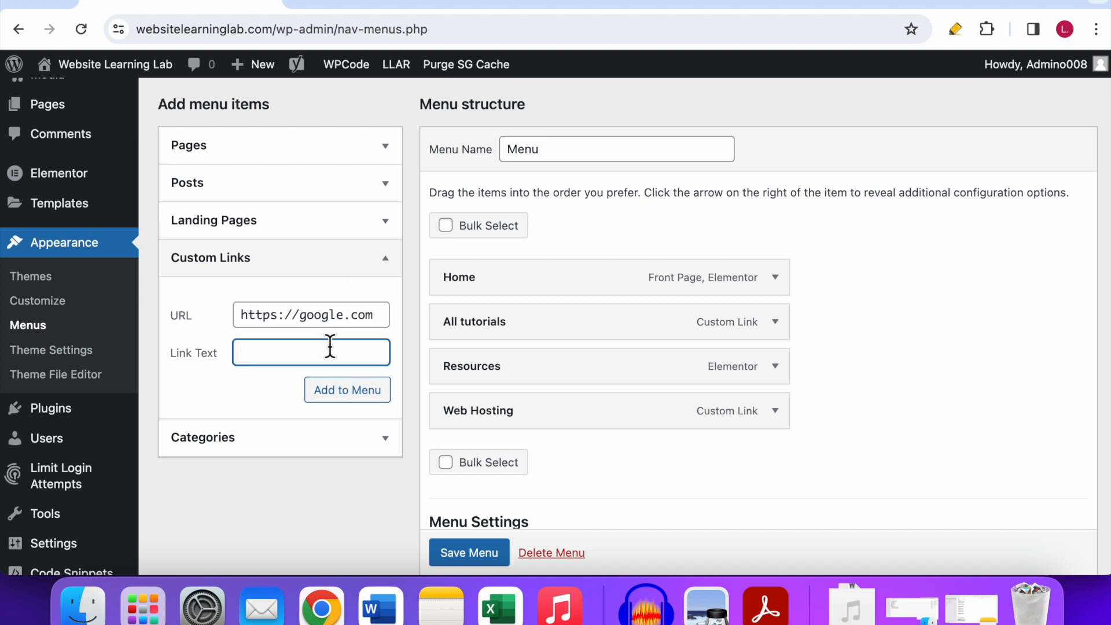
click(354, 394)
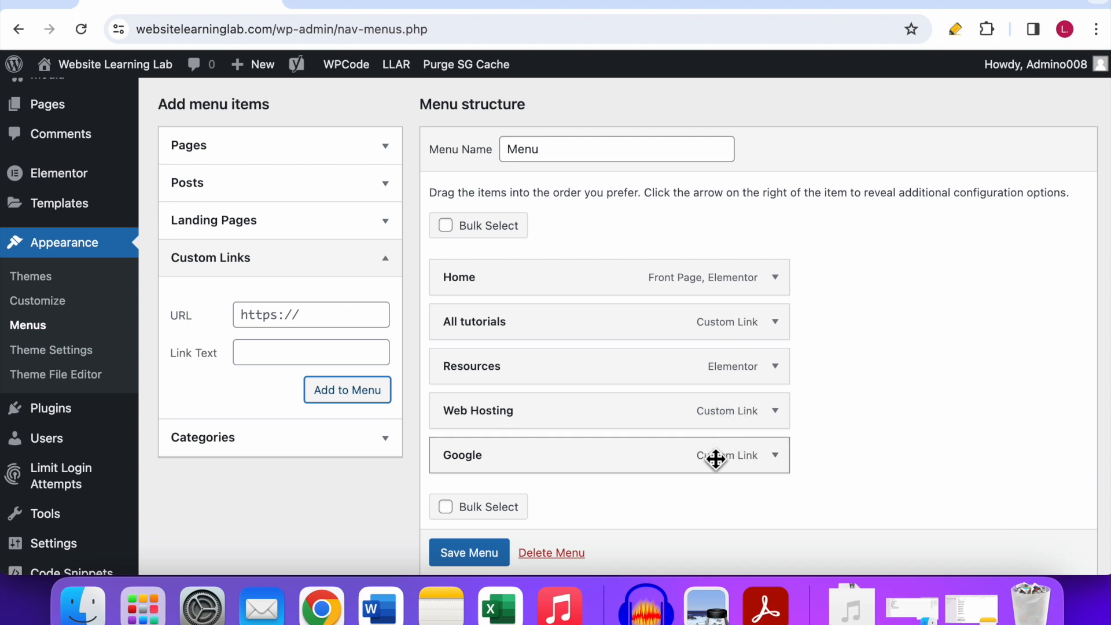
Browse the full list of categories offered as menu items and review the menu settings below the structure
click(385, 438)
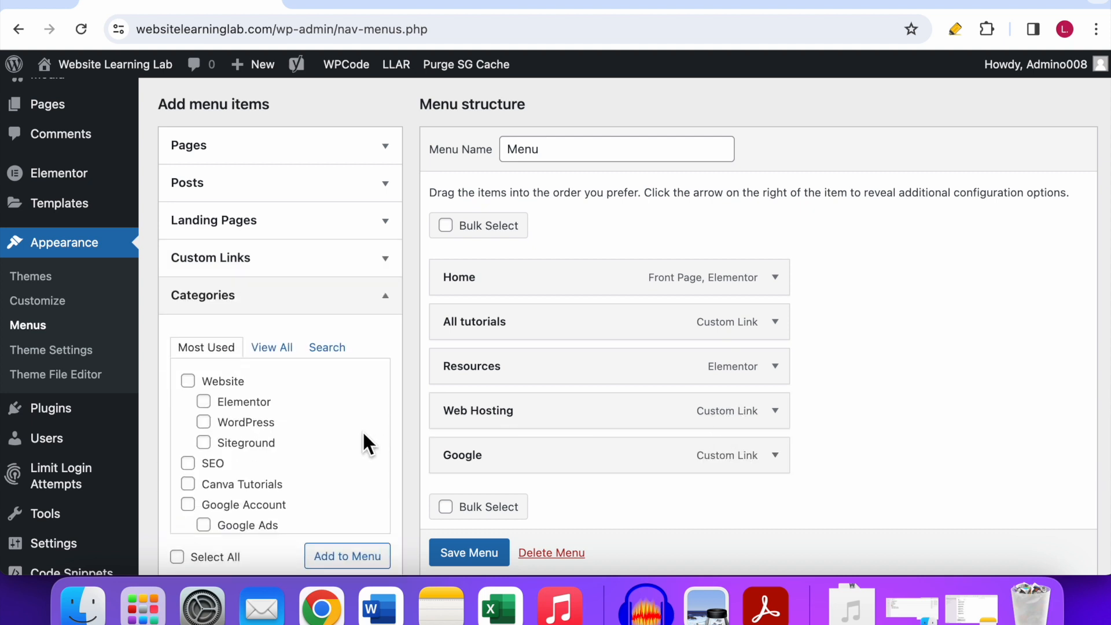
scroll(202, 322, down, 2)
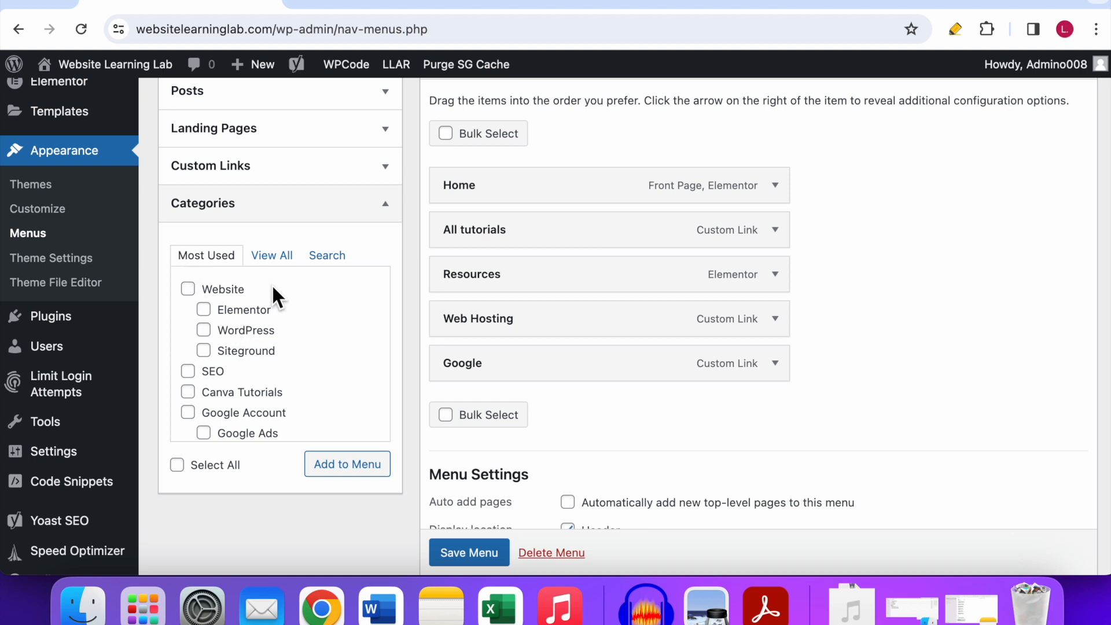
scroll(258, 324, down, 2)
click(272, 257)
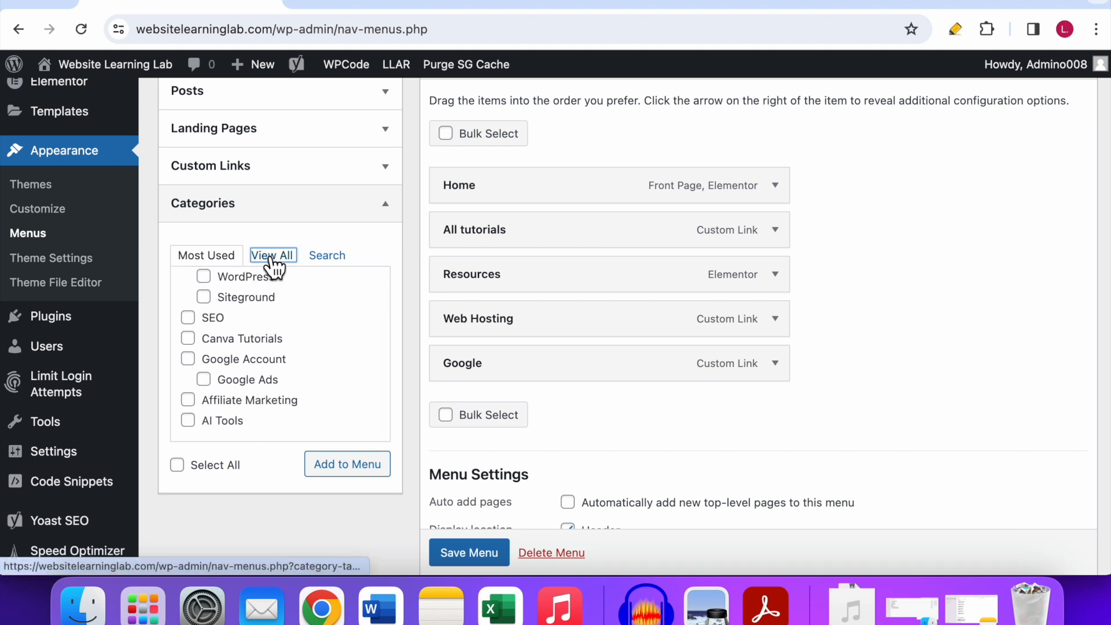
scroll(287, 322, down, 5)
scroll(284, 319, down, 1)
scroll(278, 322, up, 10)
scroll(311, 445, down, 3)
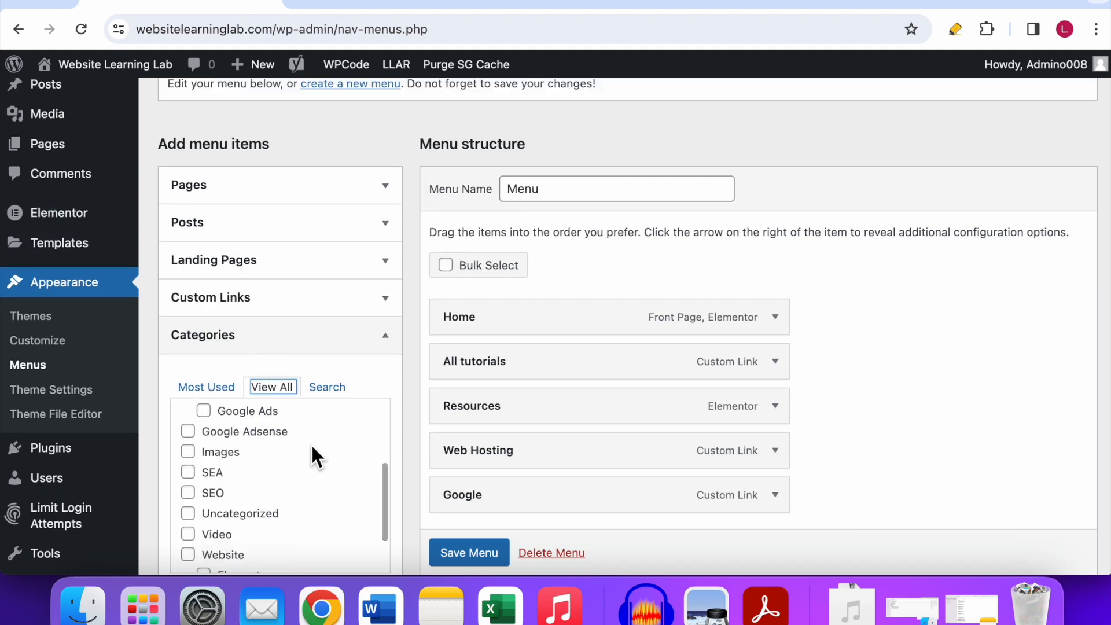
scroll(278, 405, down, 3)
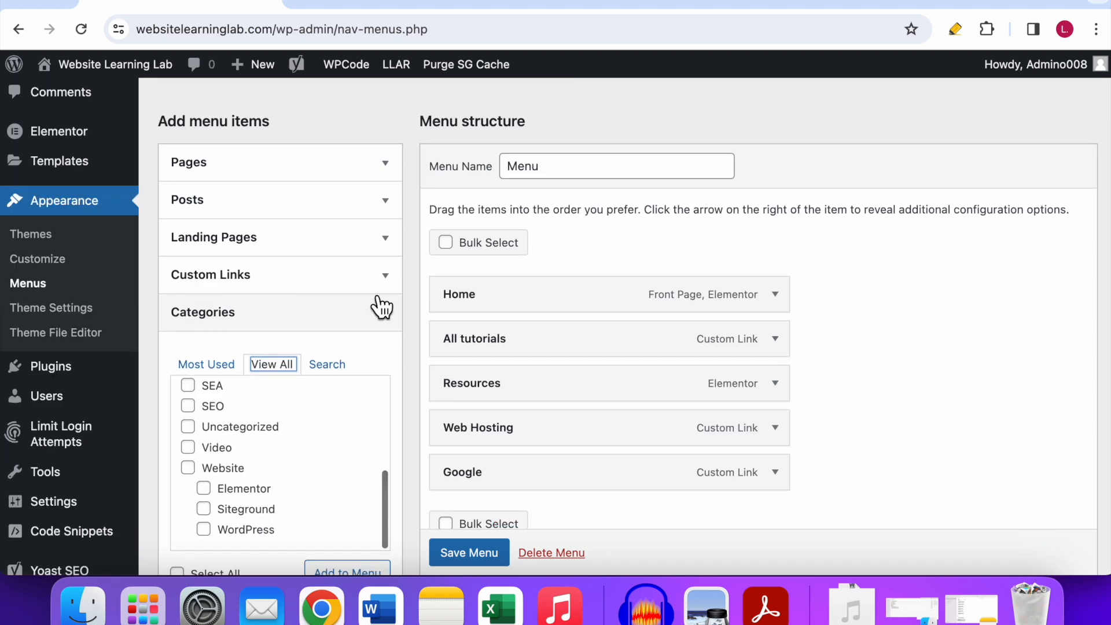
scroll(379, 300, down, 1)
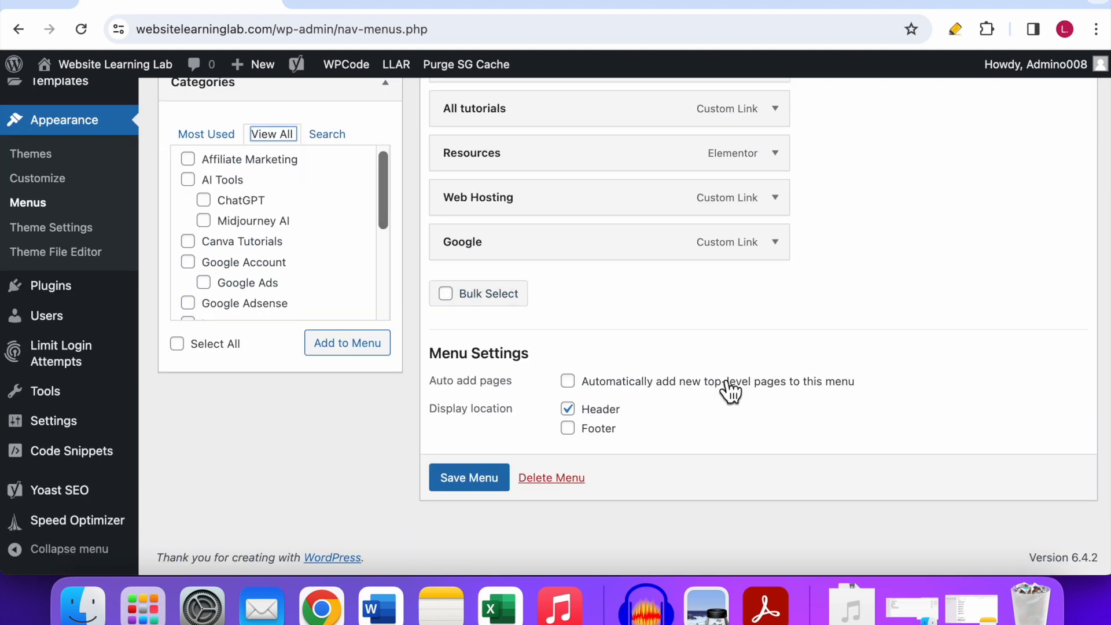
scroll(828, 392, up, 3)
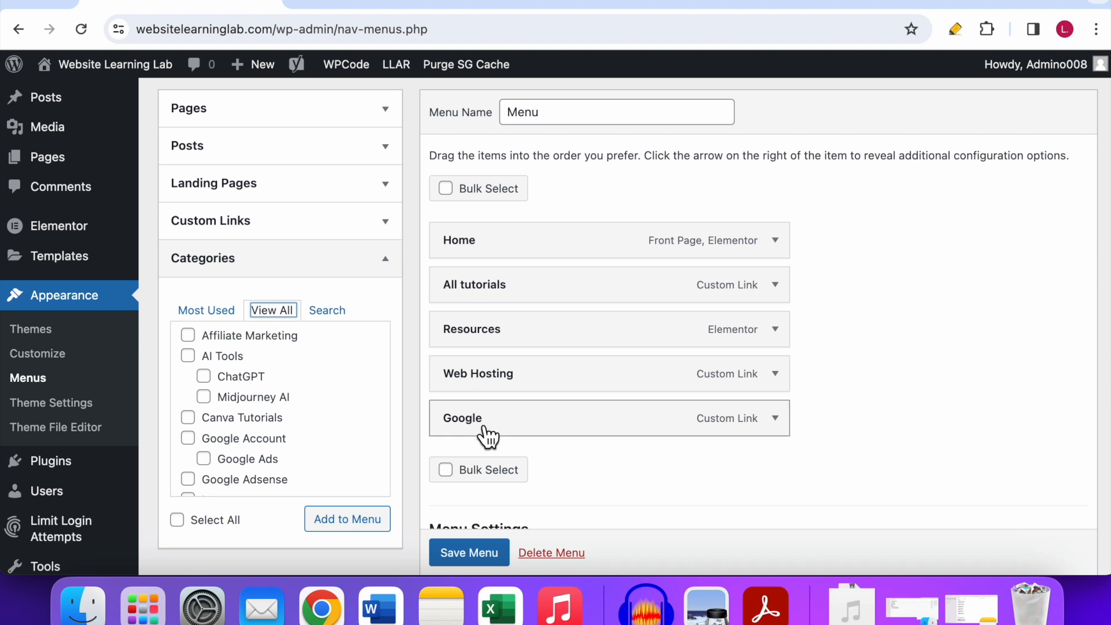
Nest the Google menu item as a sub item under Web Hosting and save the menu
drag(488, 436, 512, 435)
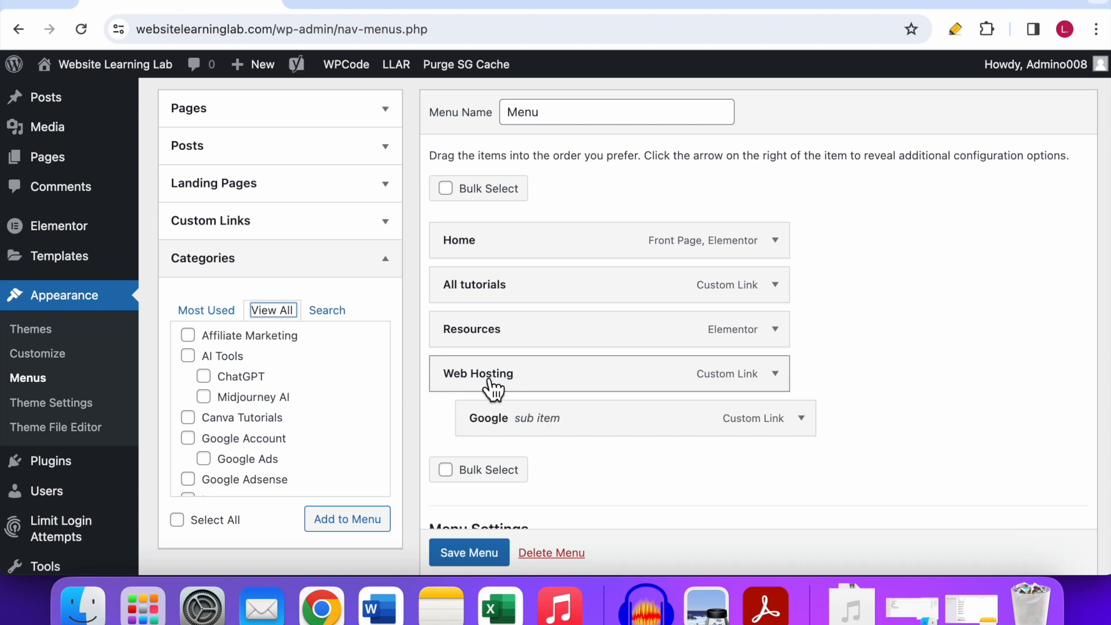
scroll(506, 453, down, 2)
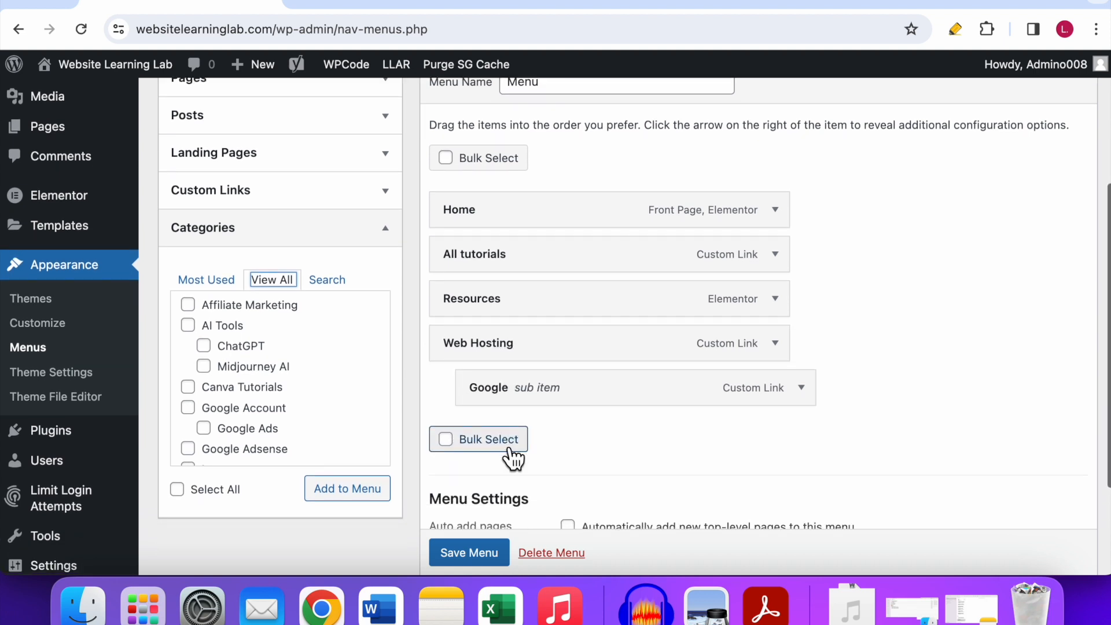
scroll(466, 559, down, 2)
click(465, 554)
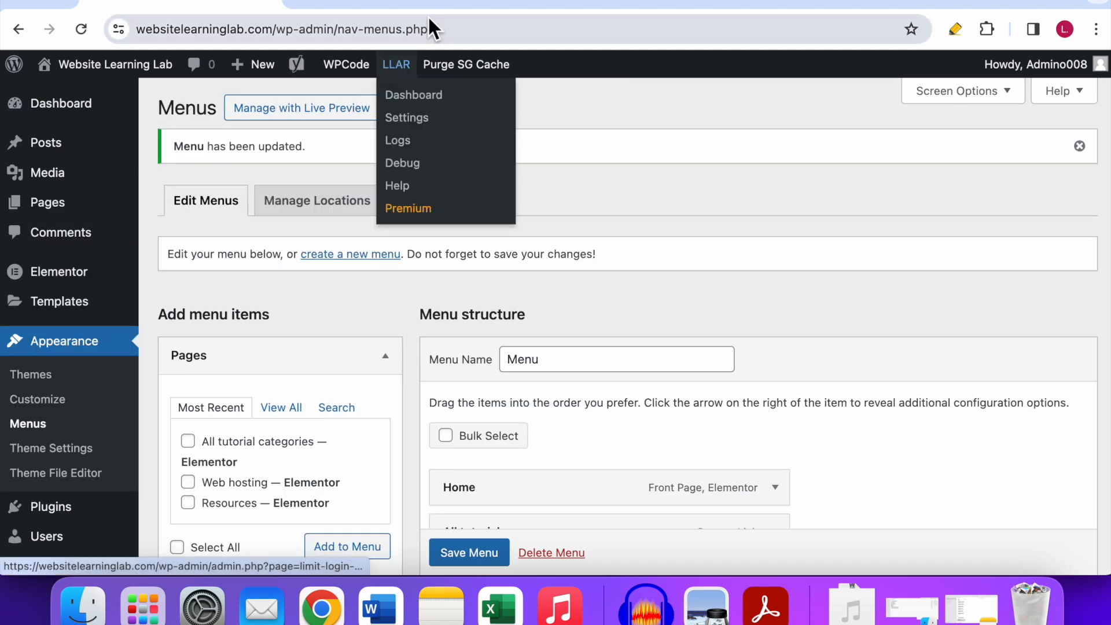
Uncover the live site behind the admin window, reload it and inspect the Web Hosting dropdown in its header menu
drag(446, 5, 427, 234)
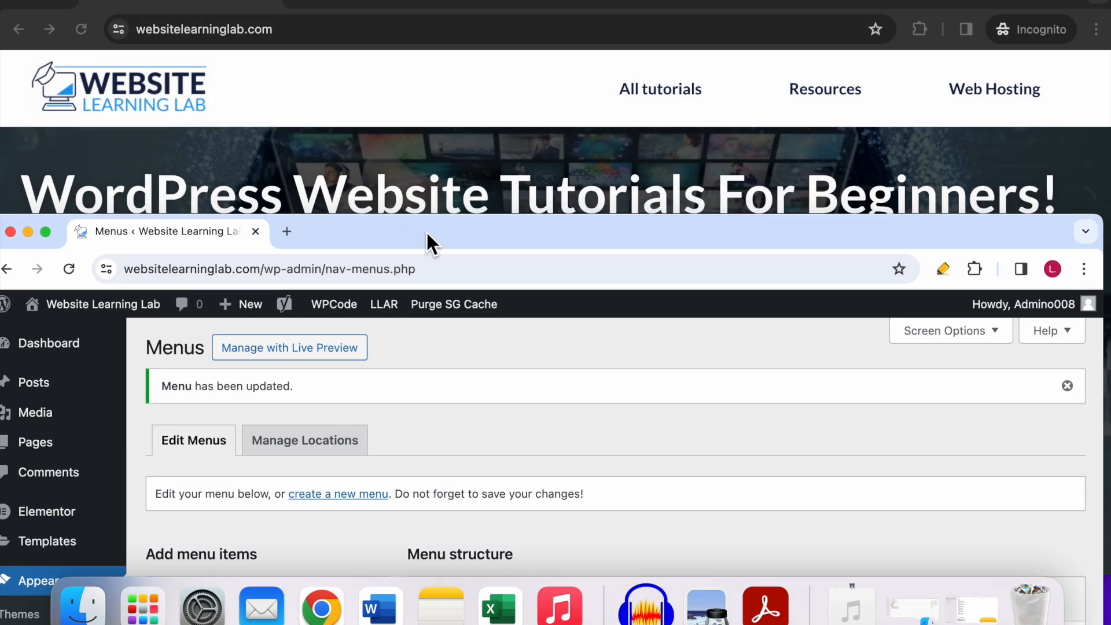
click(389, 31)
key(Return)
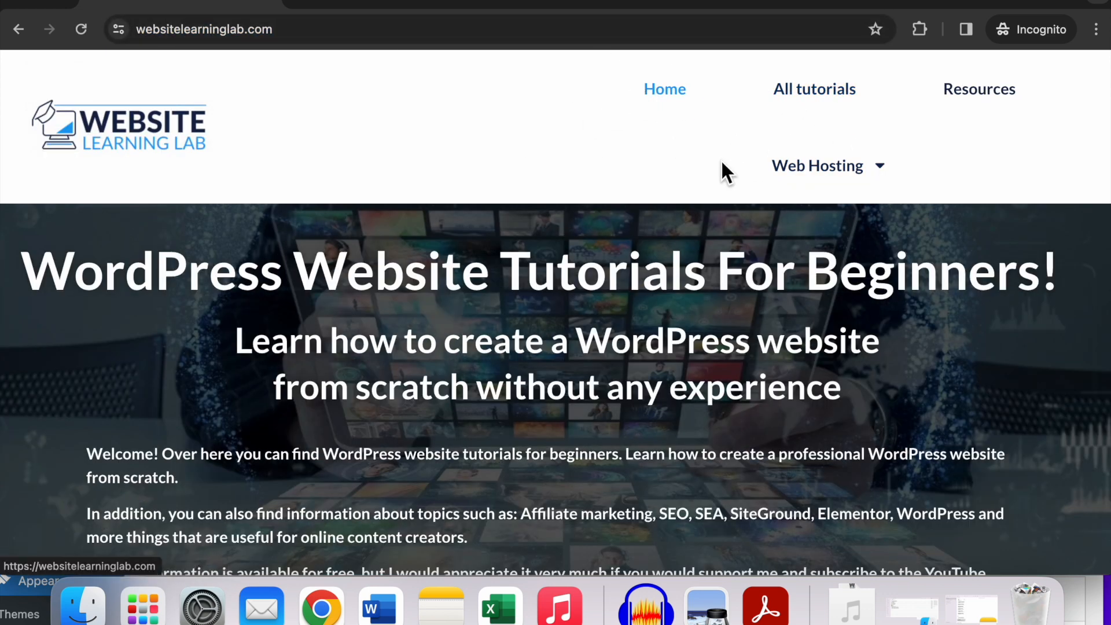
mouse_move(848, 166)
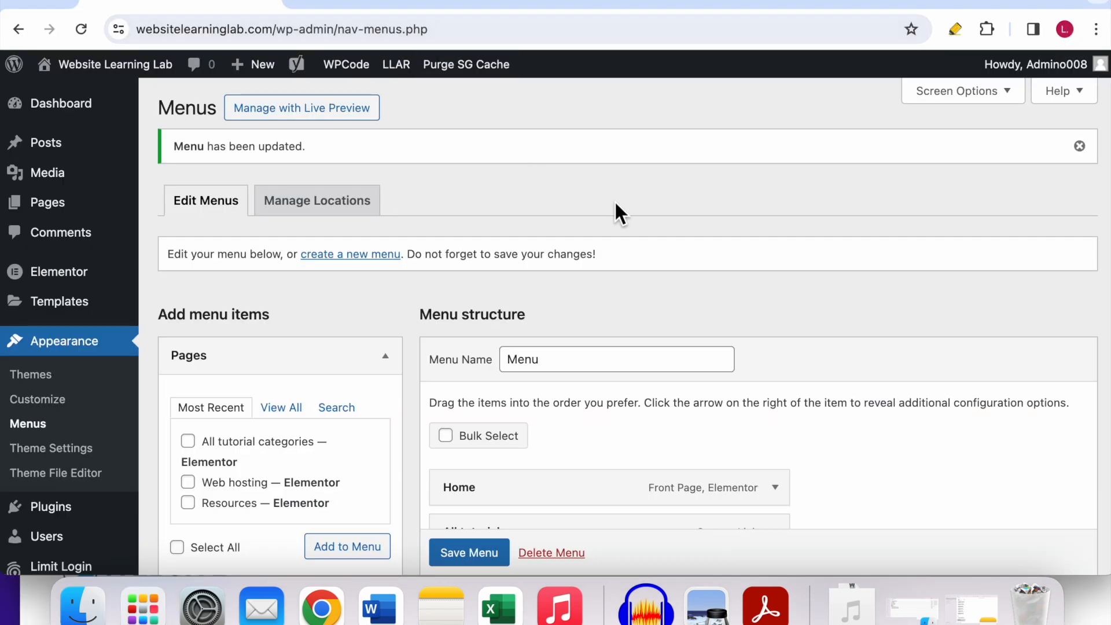
Move the Google item back to the top level, and remove both the Google and Home items from the menu
scroll(589, 192, down, 5)
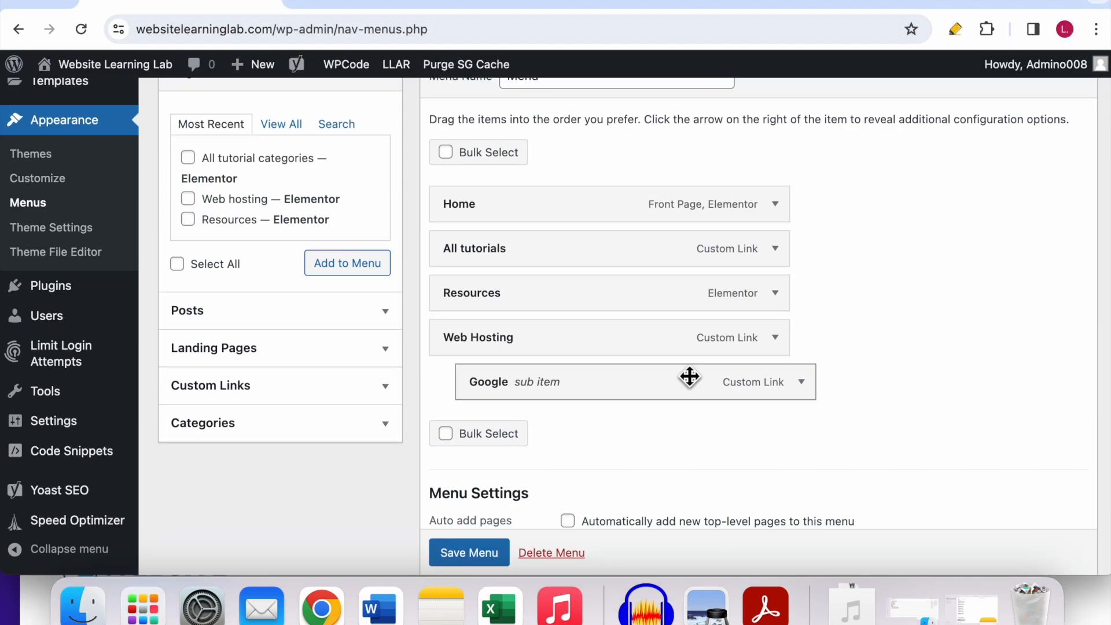
drag(690, 377, 662, 372)
click(774, 382)
scroll(590, 468, down, 3)
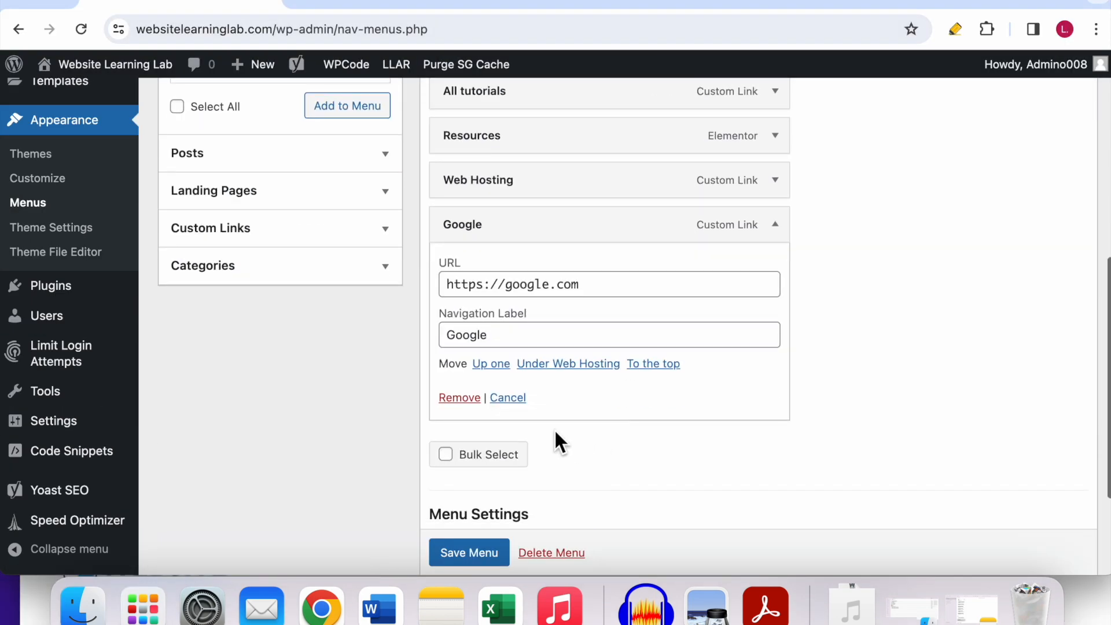
click(445, 399)
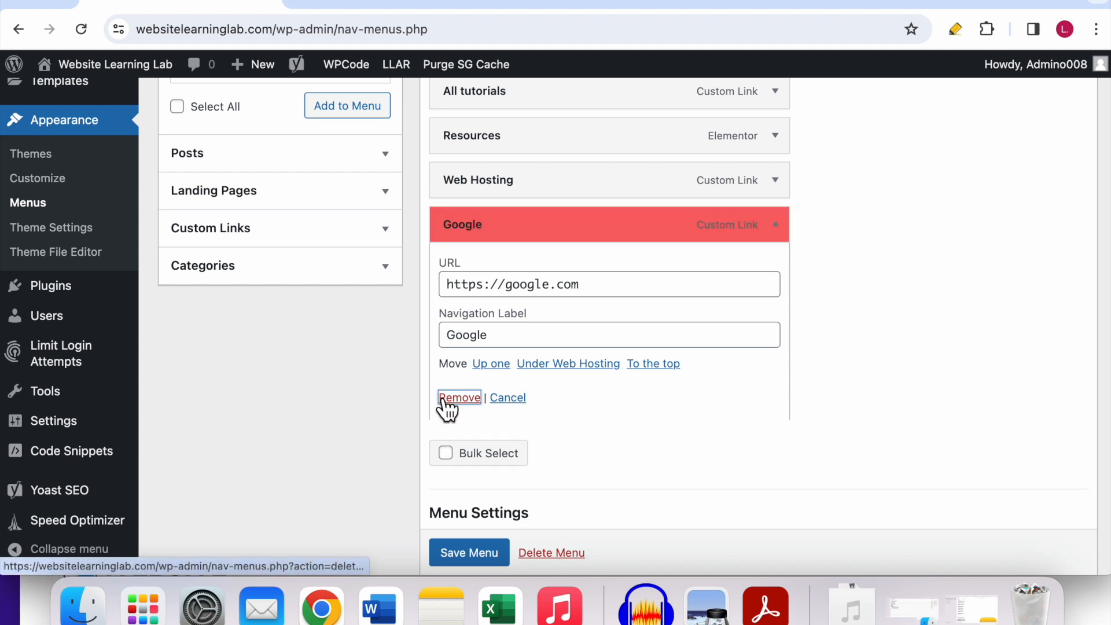
scroll(508, 310, up, 4)
click(778, 207)
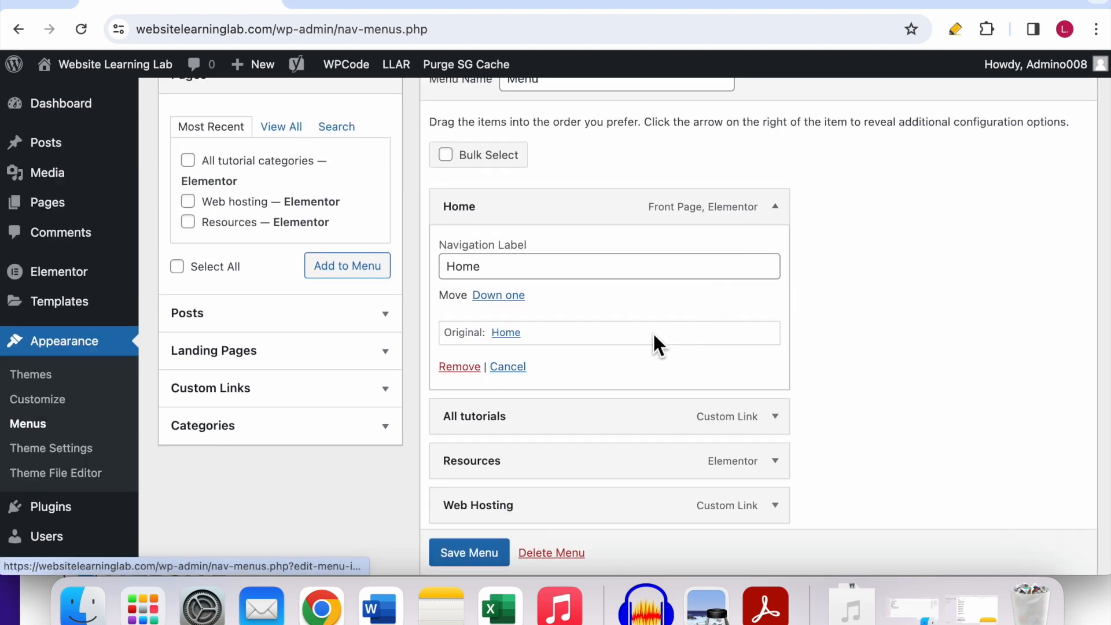
click(458, 367)
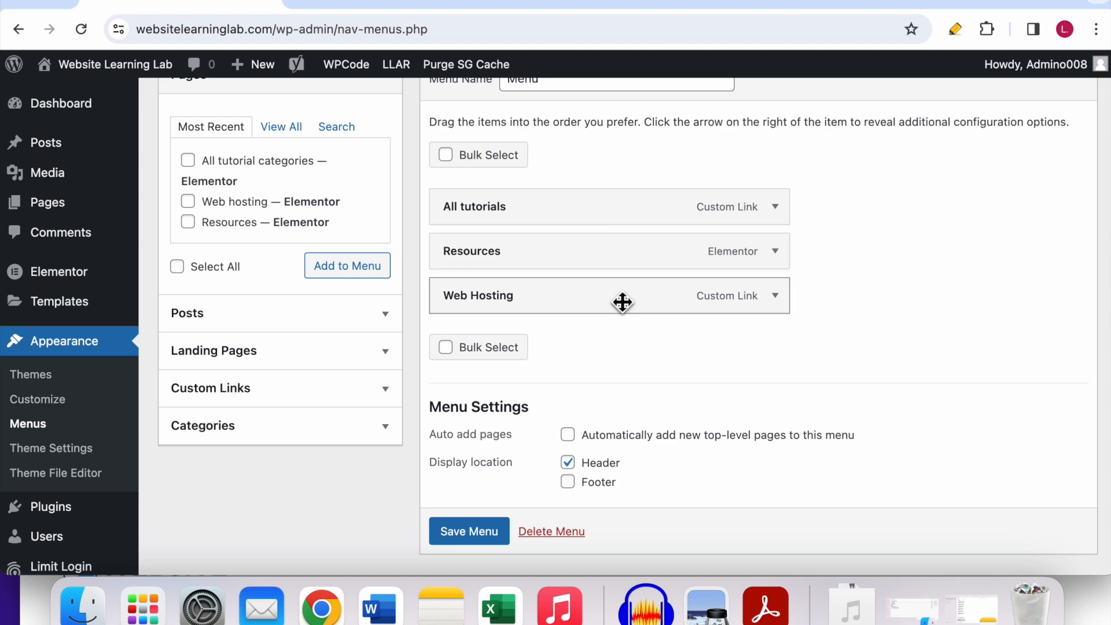
Save the menu and reload the live site to check its header menu
click(470, 532)
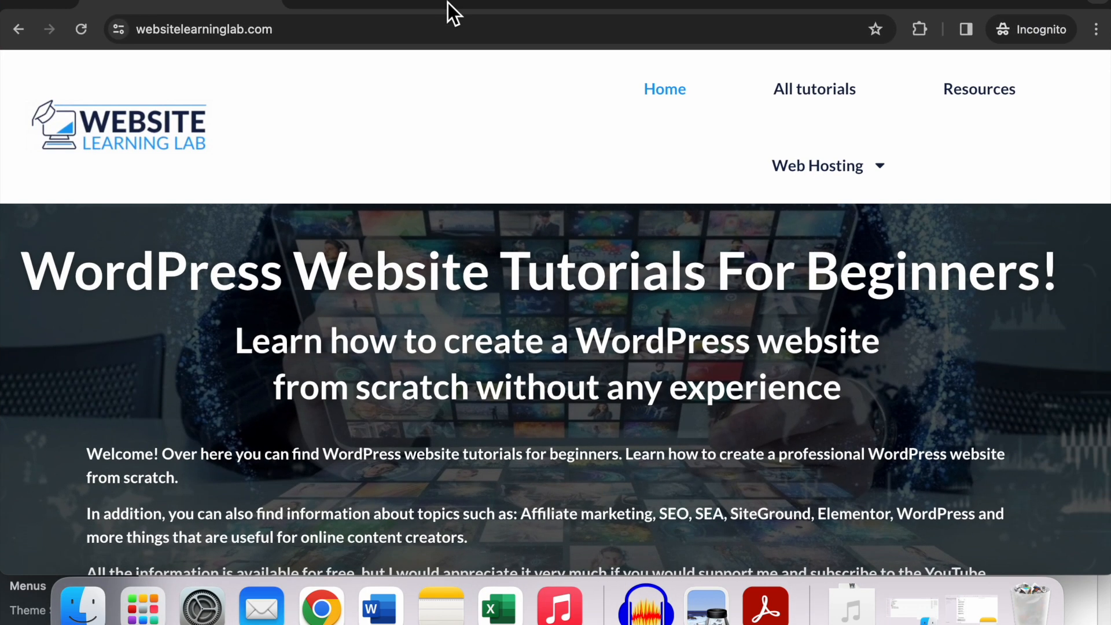
click(391, 34)
key(Return)
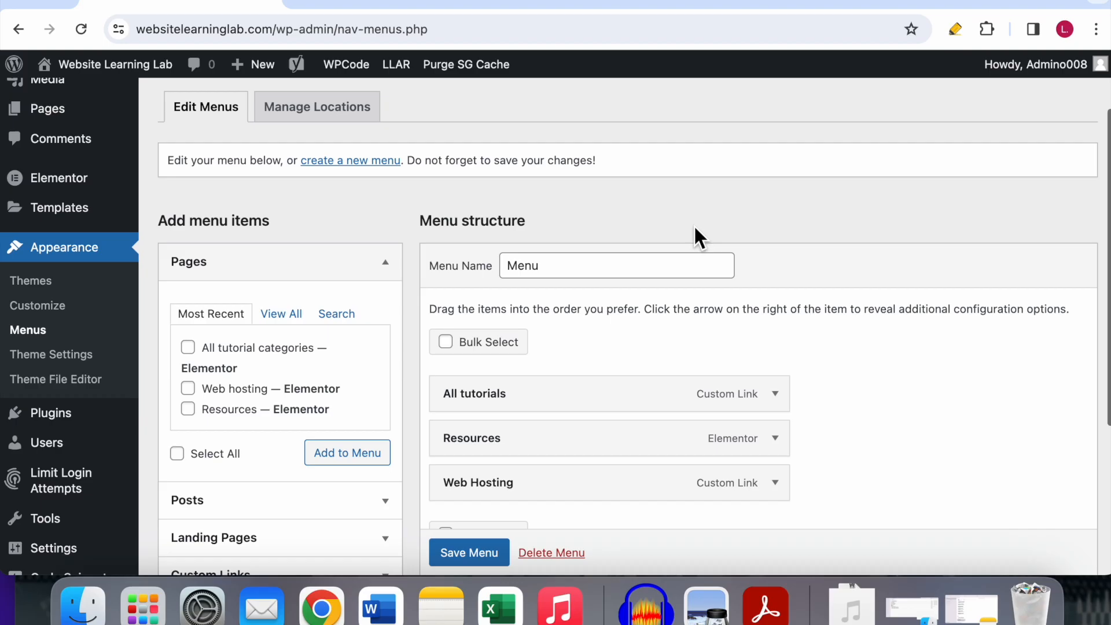
Review the menu structure and view the full list of pages offered as menu items
scroll(695, 232, down, 2)
scroll(694, 225, down, 3)
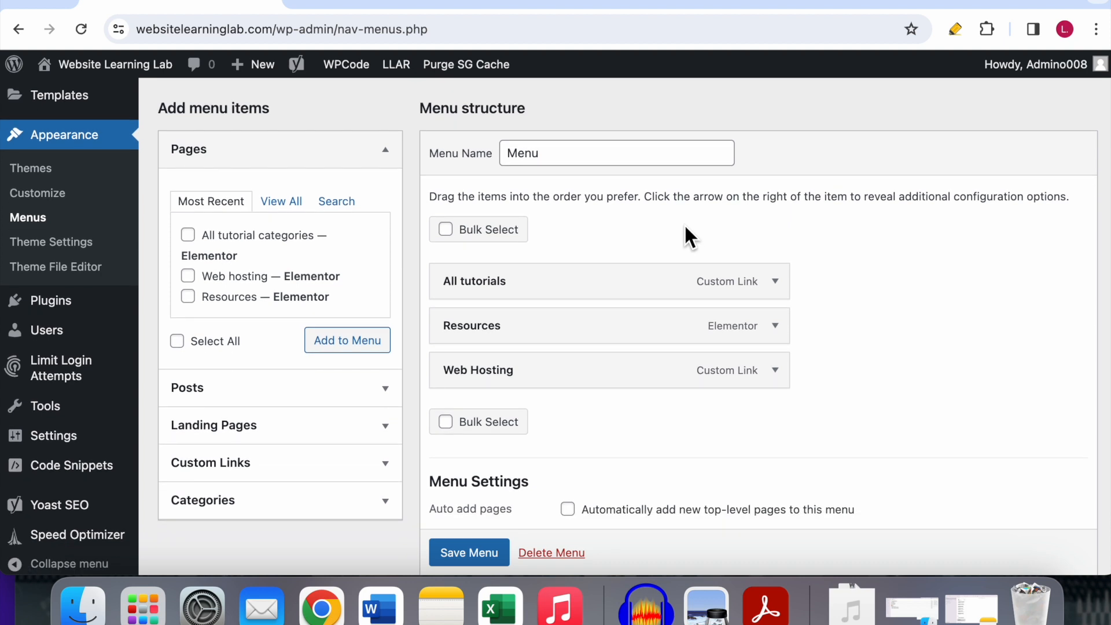
click(281, 201)
scroll(311, 261, down, 1)
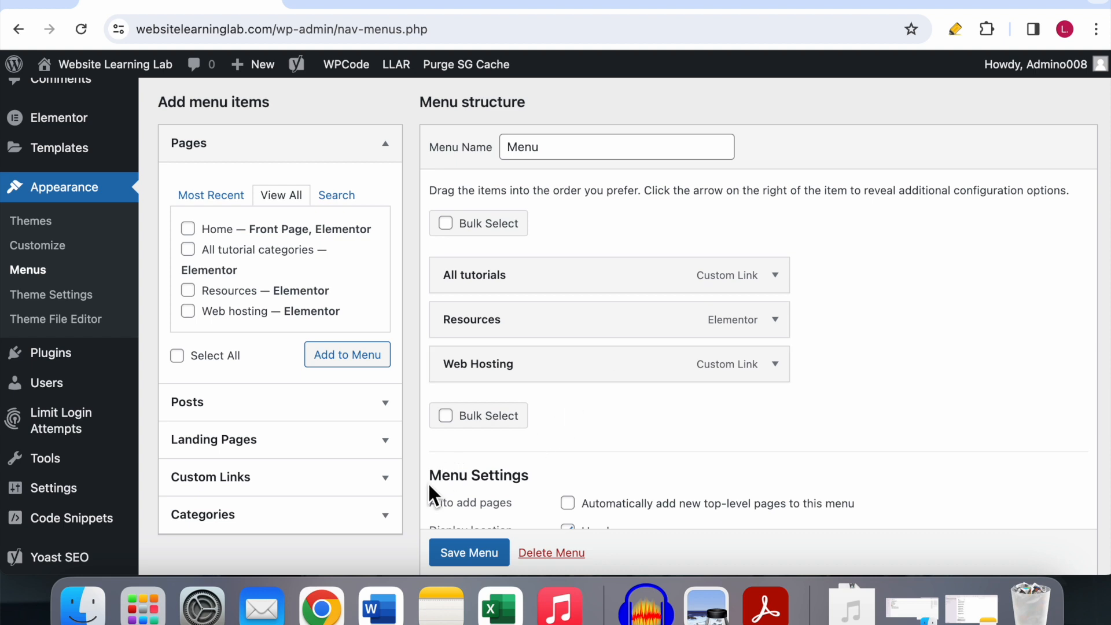
Add a custom link to the menu with the link text Example1 and the URL #, and save the menu
click(354, 489)
click(288, 351)
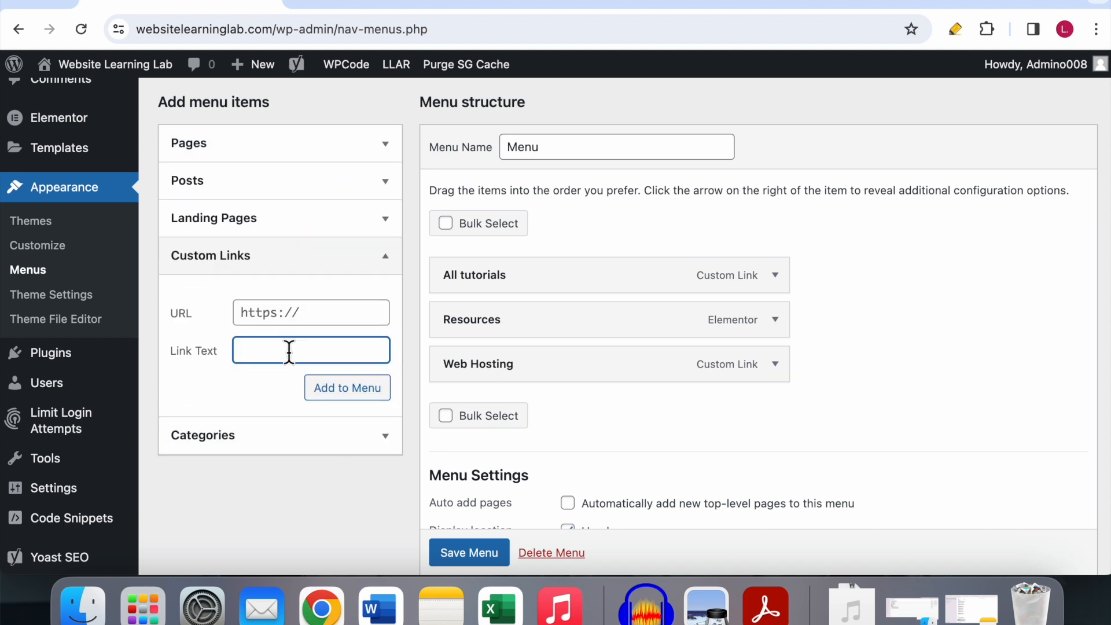
text(Example1)
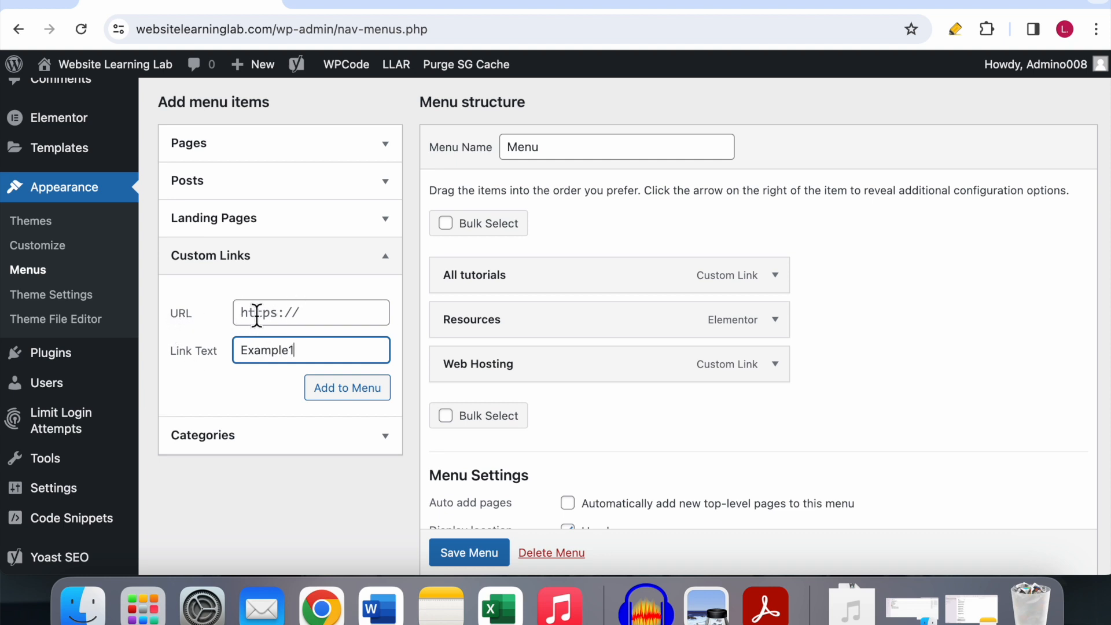
click(314, 314)
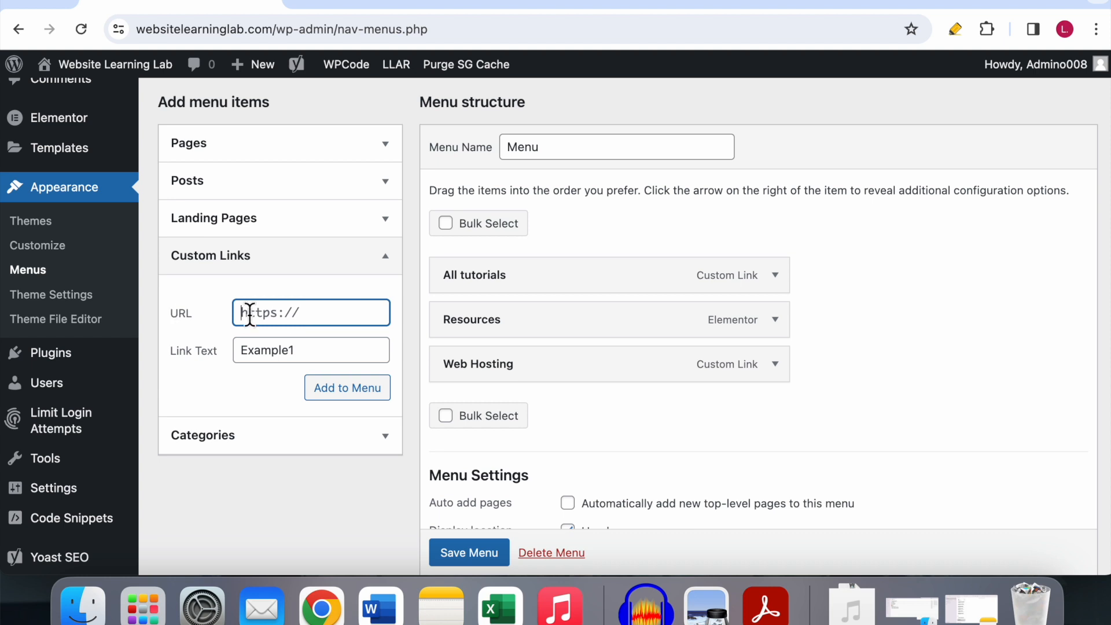
text(#)
click(329, 392)
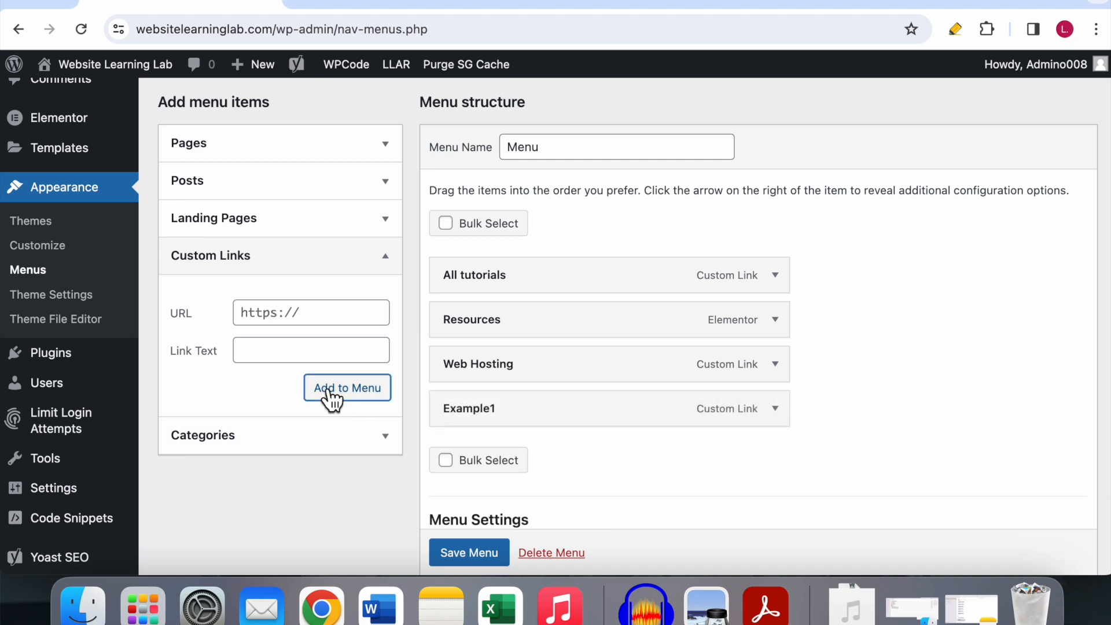
scroll(529, 509, down, 1)
scroll(529, 509, down, 2)
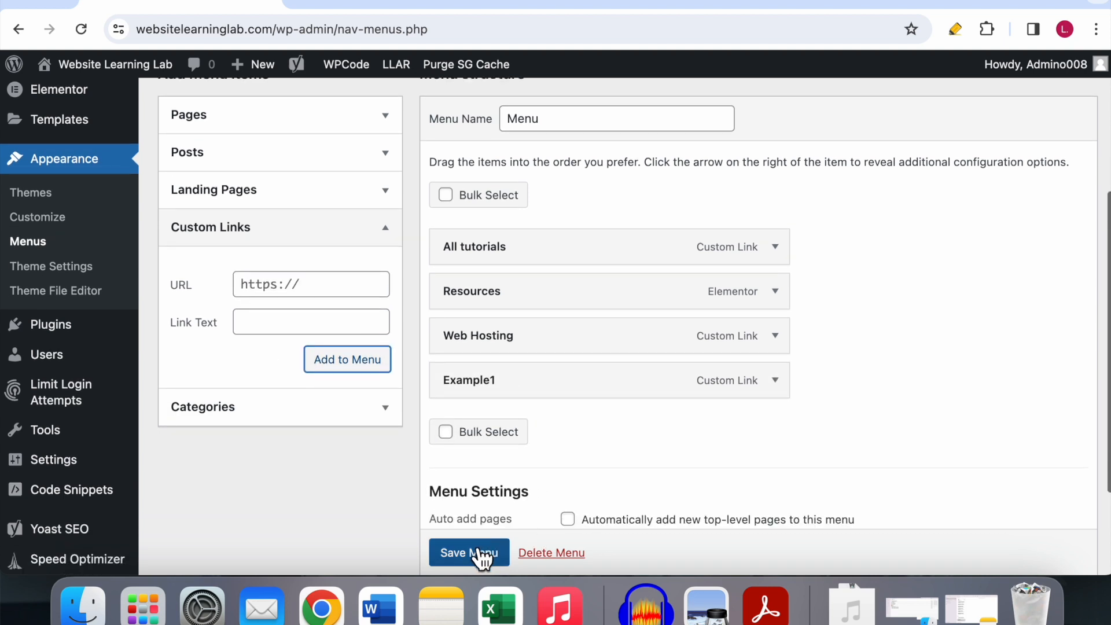
click(470, 552)
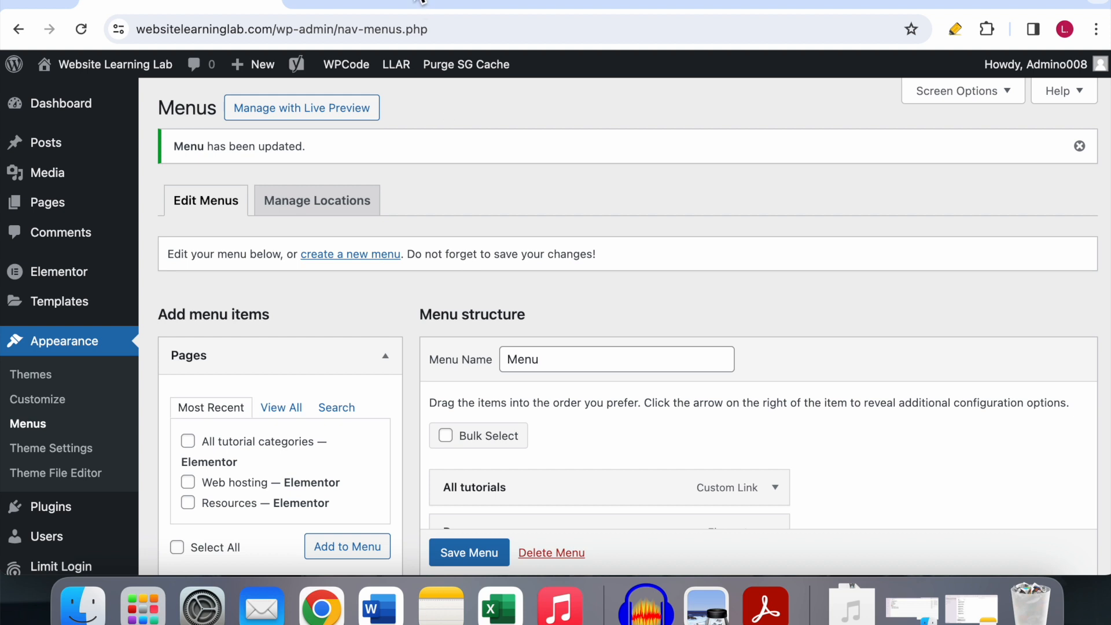
Reload the live site and test the Example1 link in its header menu
click(461, 30)
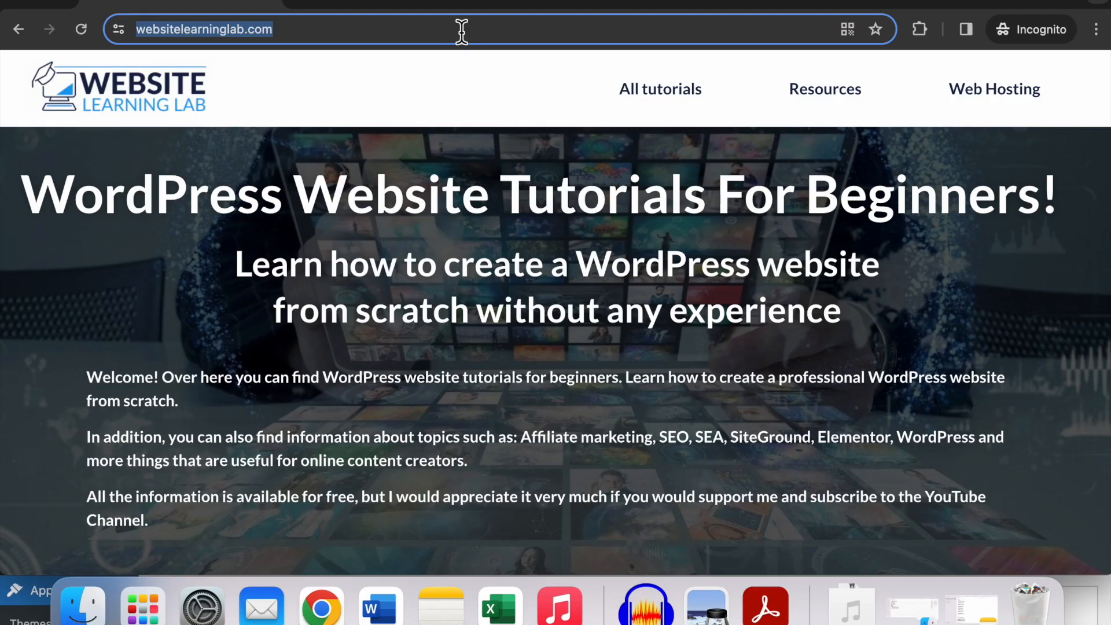
key(Return)
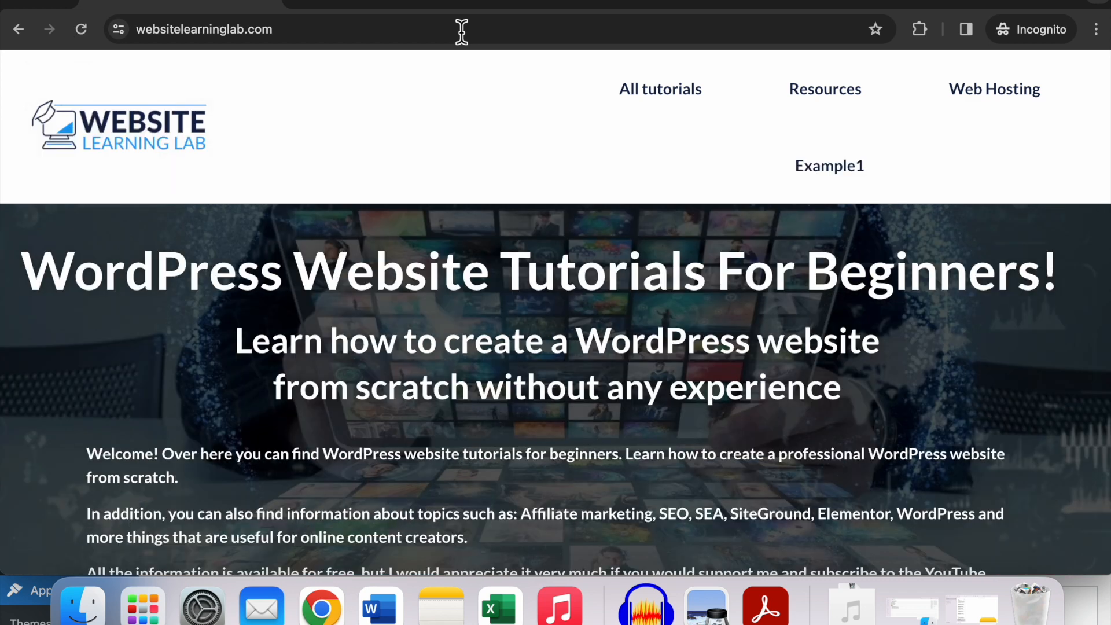
click(842, 186)
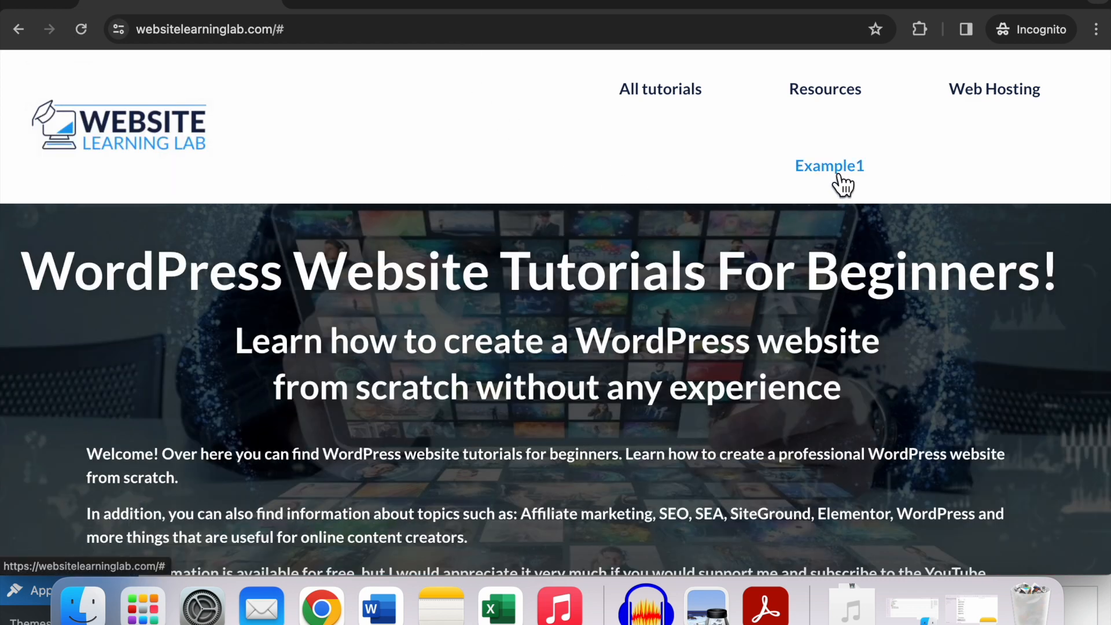
scroll(479, 268, down, 10)
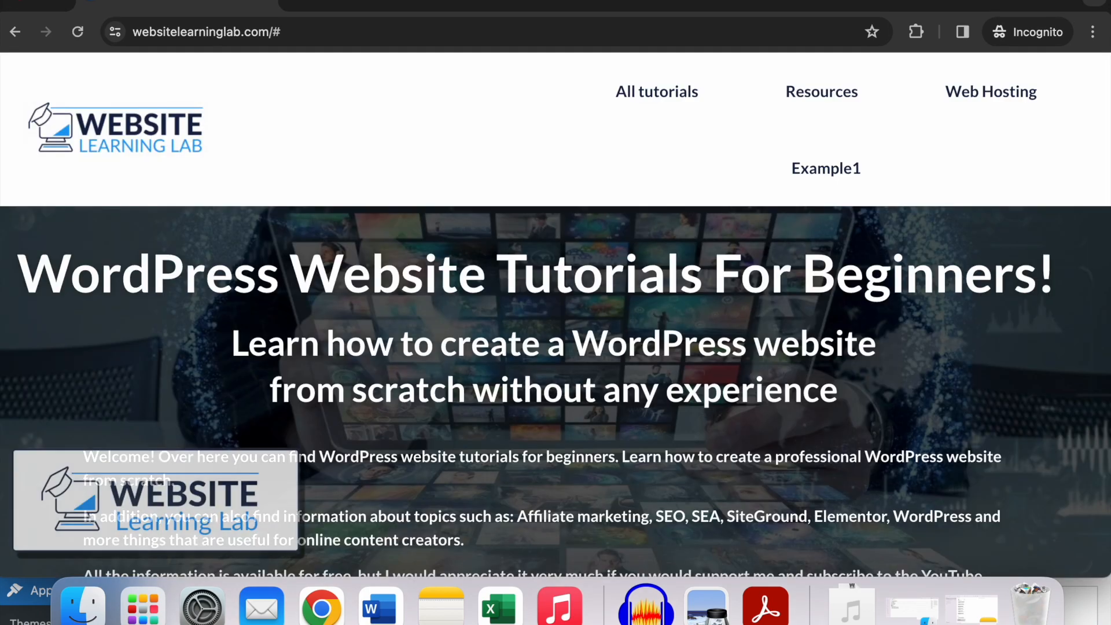